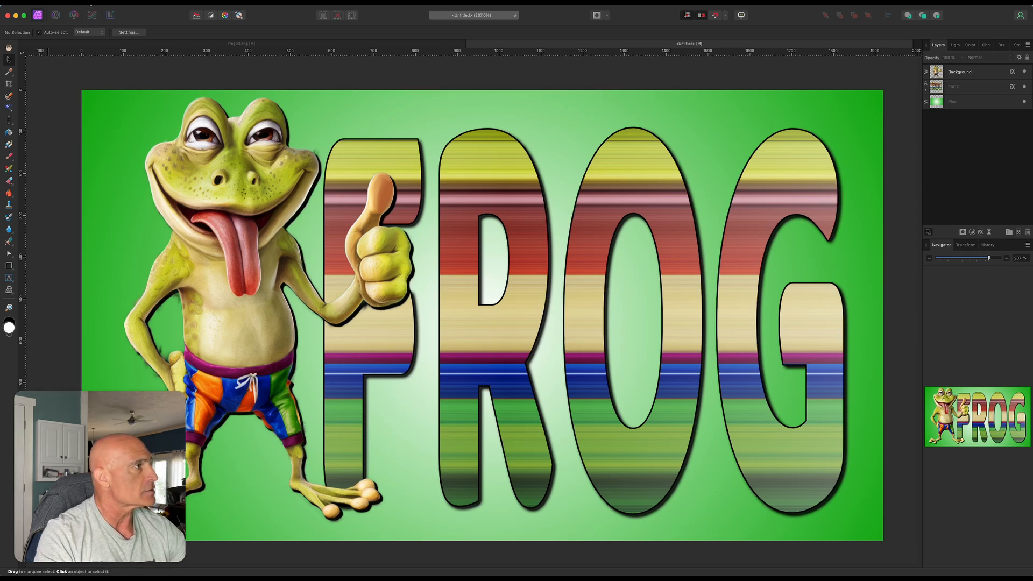
# Step: Close the untitled FROG document without saving its changes
pyautogui.click(73, 3)
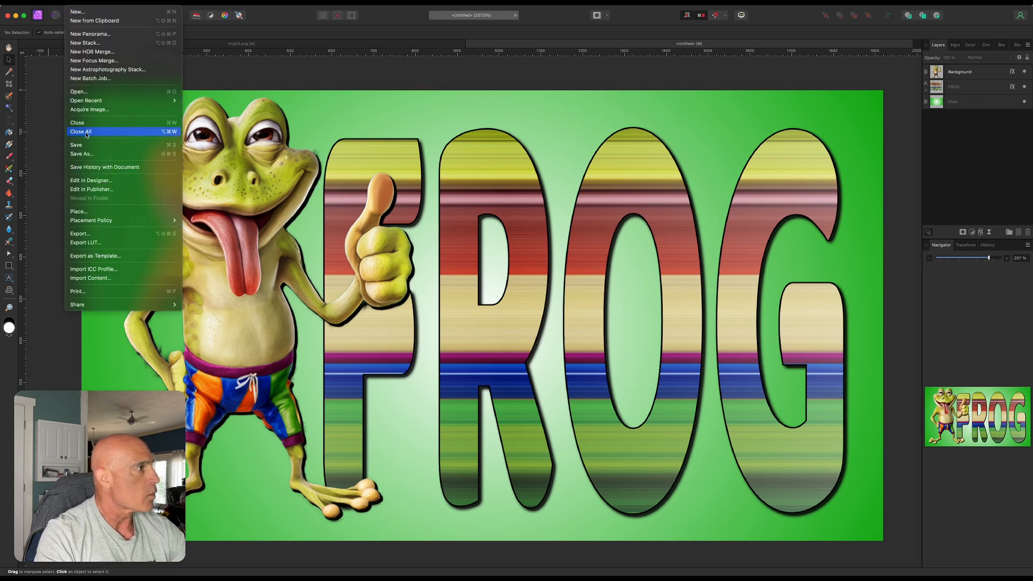
pyautogui.click(157, 123)
pyautogui.press('super+w')
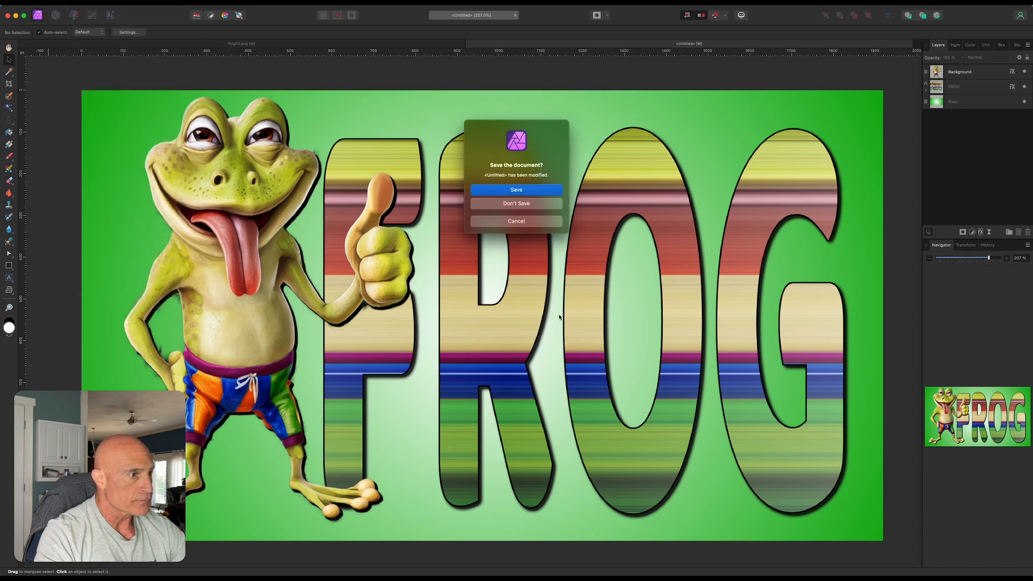
pyautogui.click(507, 205)
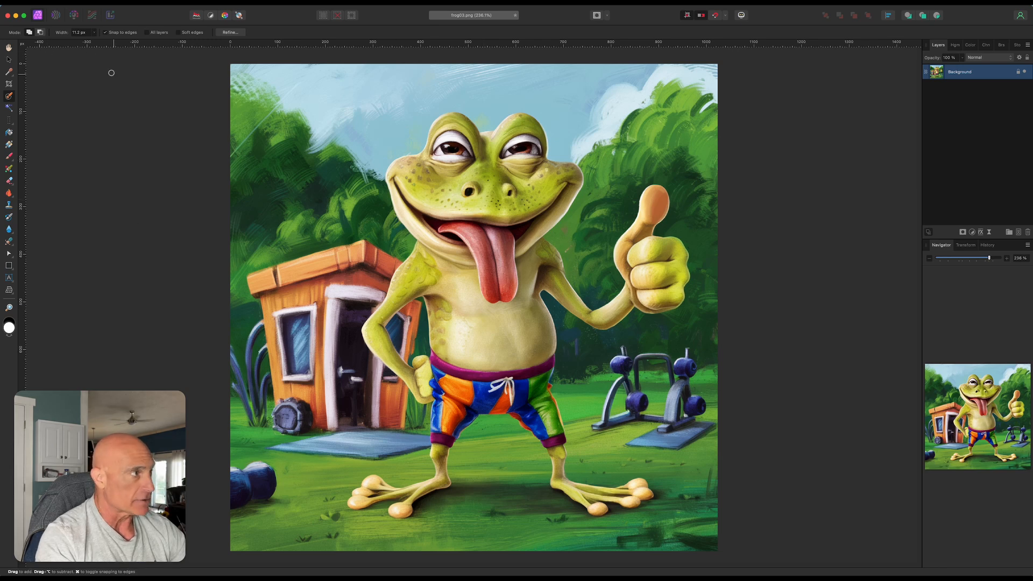
# Step: Create a new document from the FHD 1080p web preset, 1920 x 1080 px at 72 DPI
pyautogui.click(78, 7)
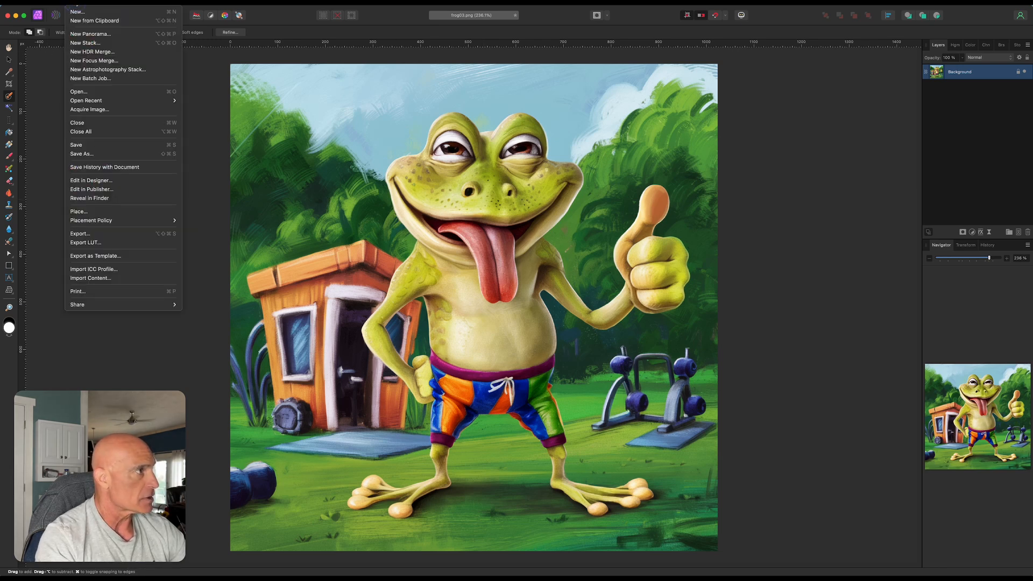
pyautogui.click(77, 11)
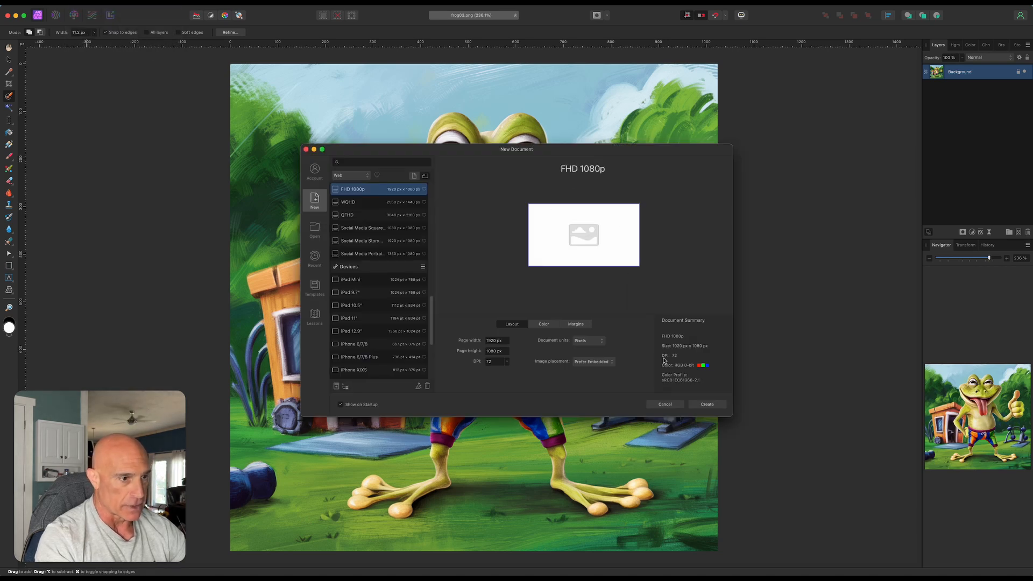
pyautogui.click(698, 406)
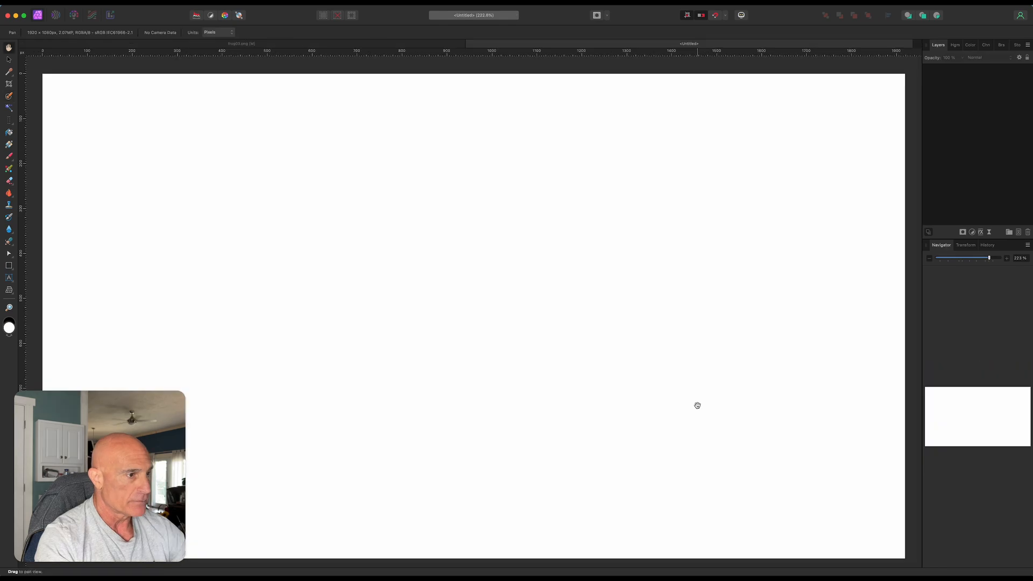
pyautogui.scroll(-3, 420, 365)
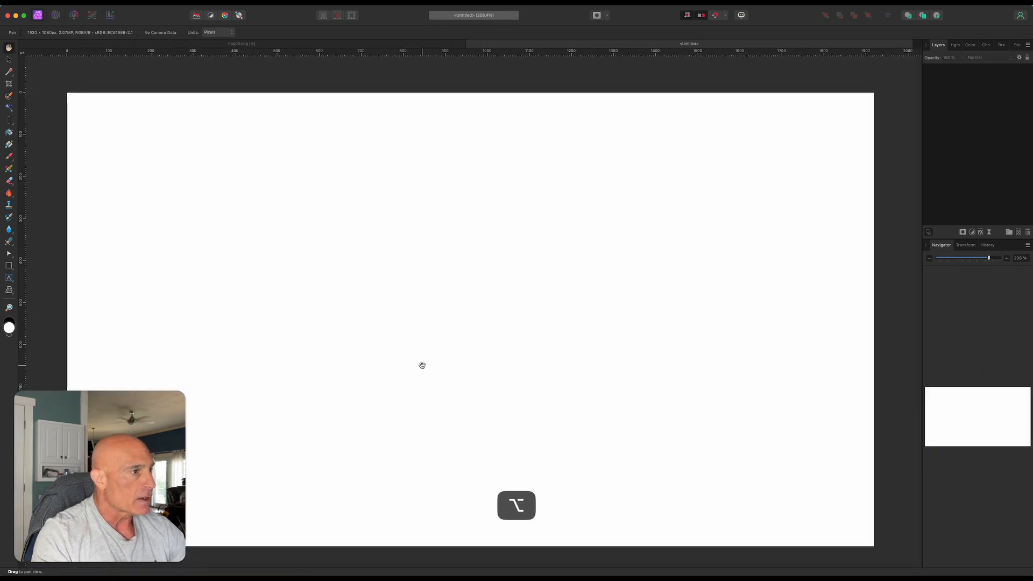
pyautogui.scroll(-1, 423, 366)
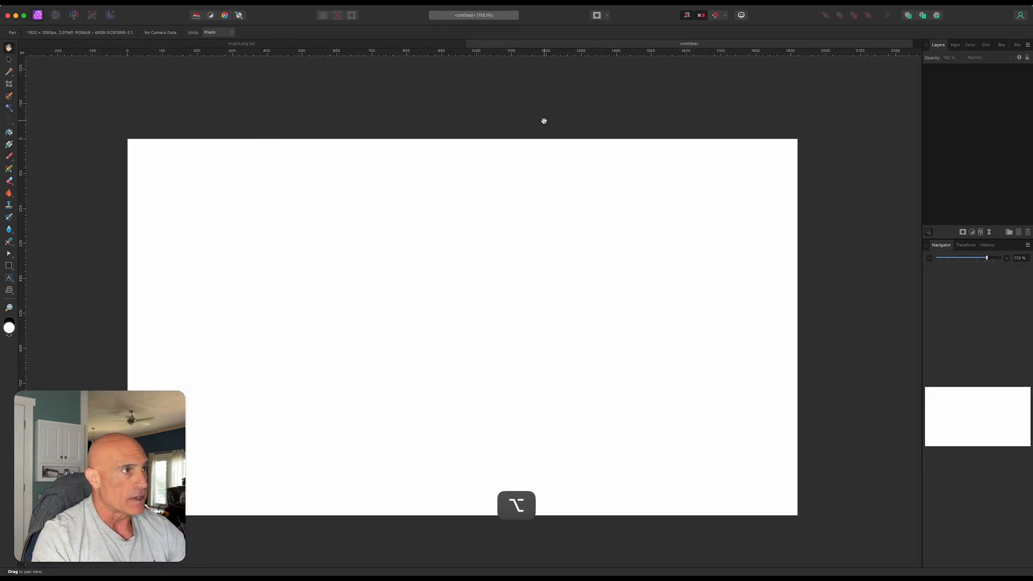
# Step: Select a 1 px column through the middle of the frog in frog03.png and copy it into the new untitled document
pyautogui.click(240, 45)
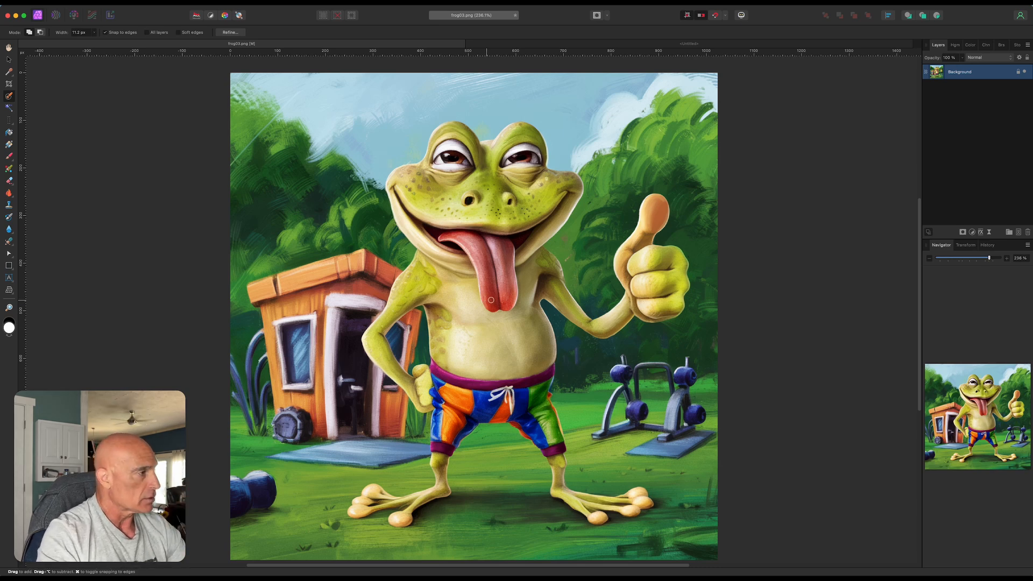
pyautogui.click(9, 120)
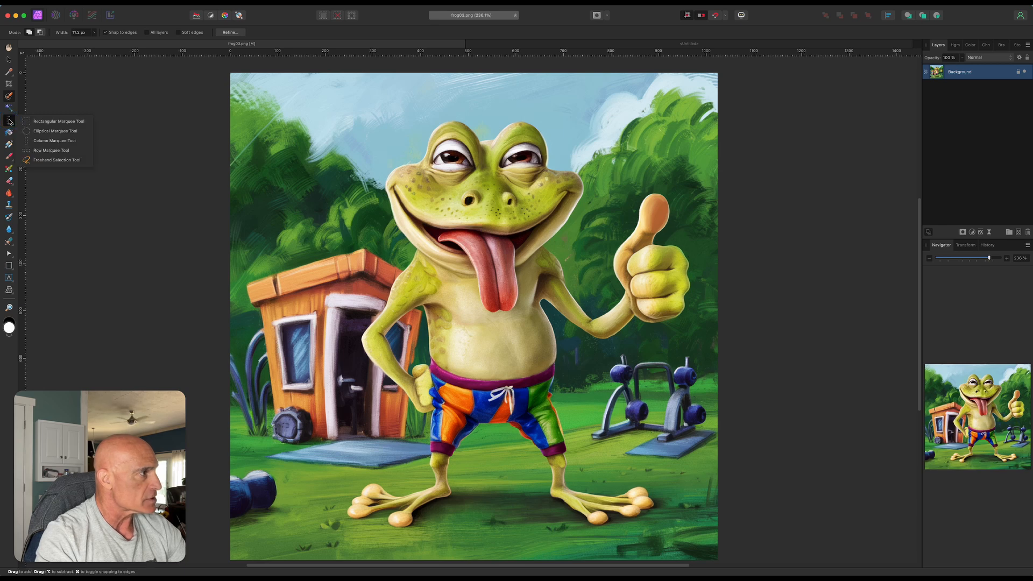
pyautogui.click(48, 141)
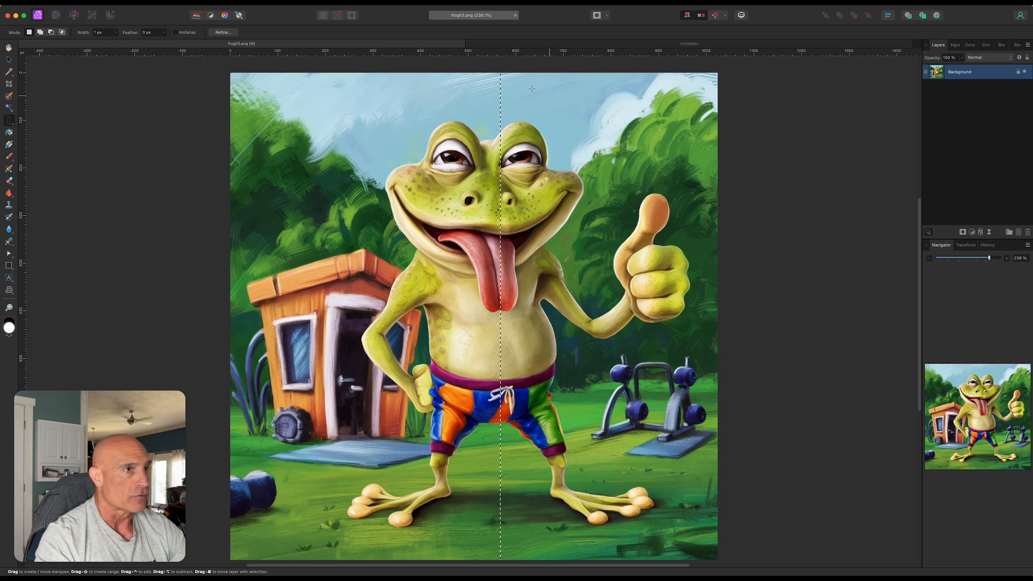
pyautogui.click(689, 44)
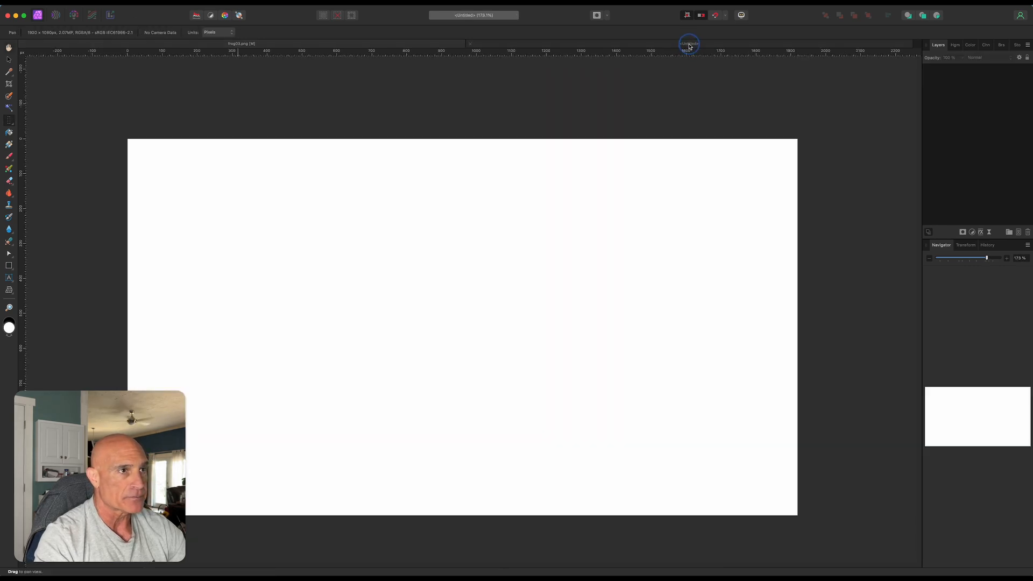
pyautogui.press('super+v')
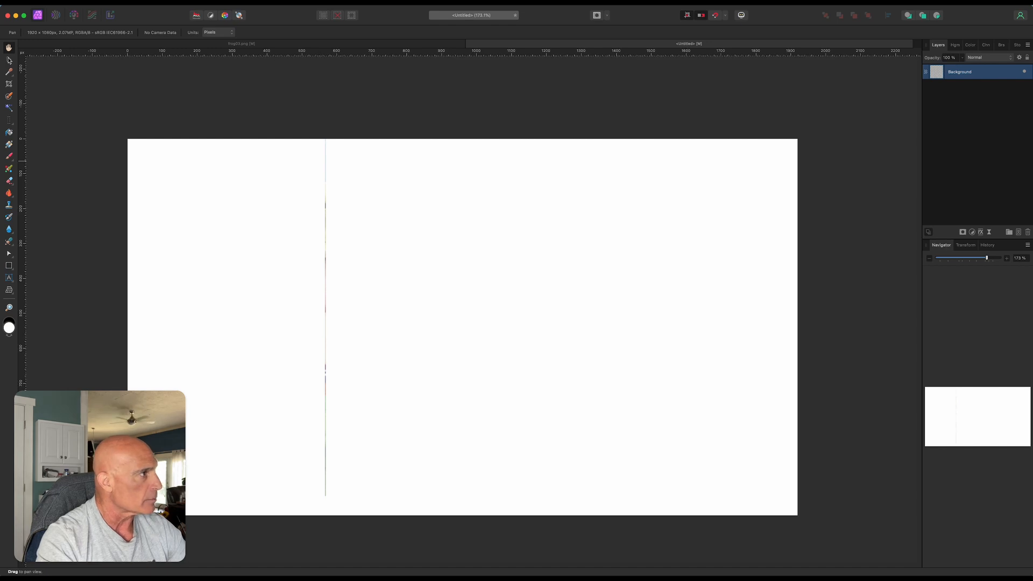
# Step: Stretch the pasted pixel column horizontally and vertically until its color stripes extend slightly past all four canvas edges
pyautogui.click(9, 62)
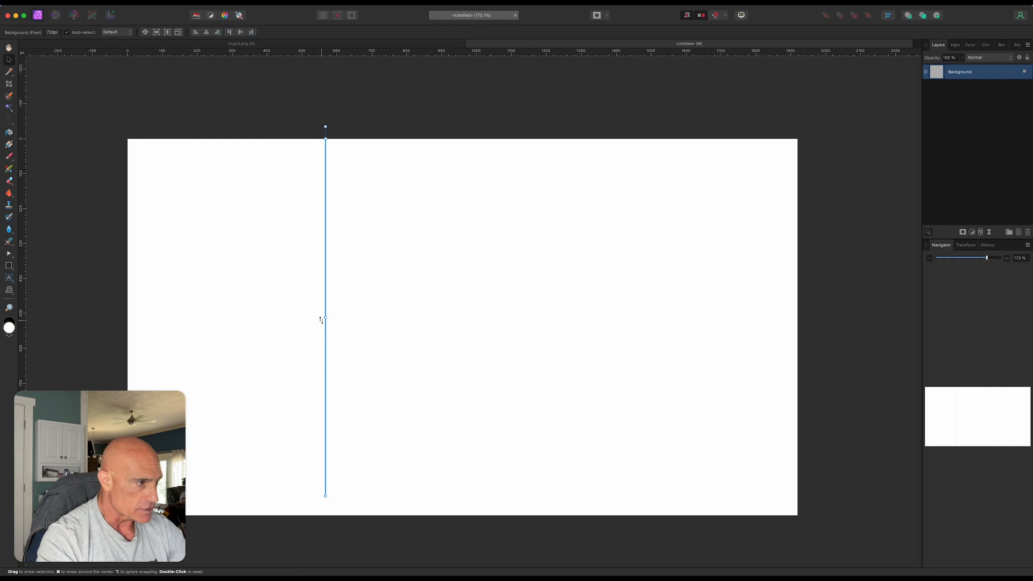
pyautogui.moveTo(327, 318); pyautogui.dragTo(861, 243)
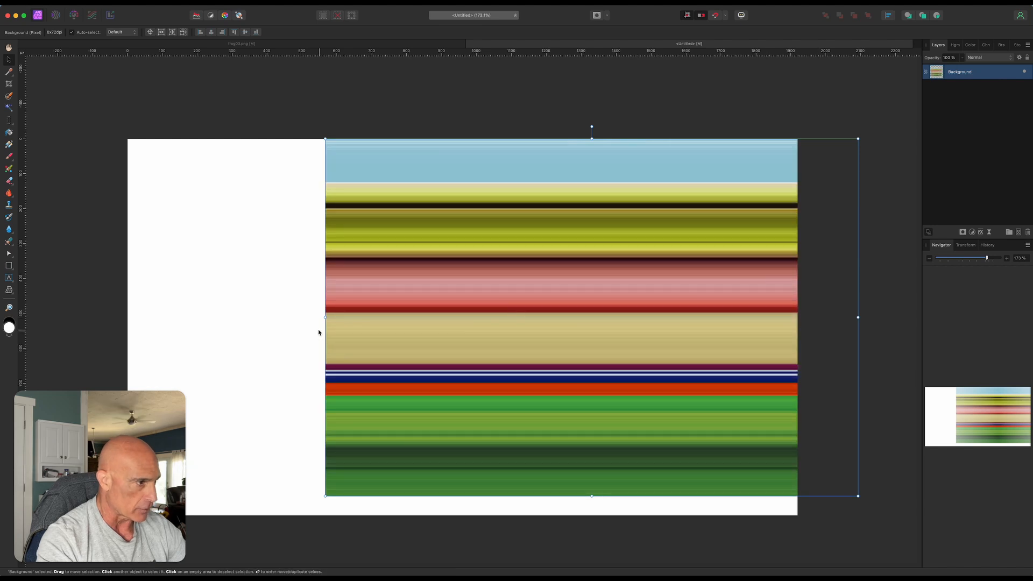
pyautogui.moveTo(326, 318); pyautogui.dragTo(106, 318)
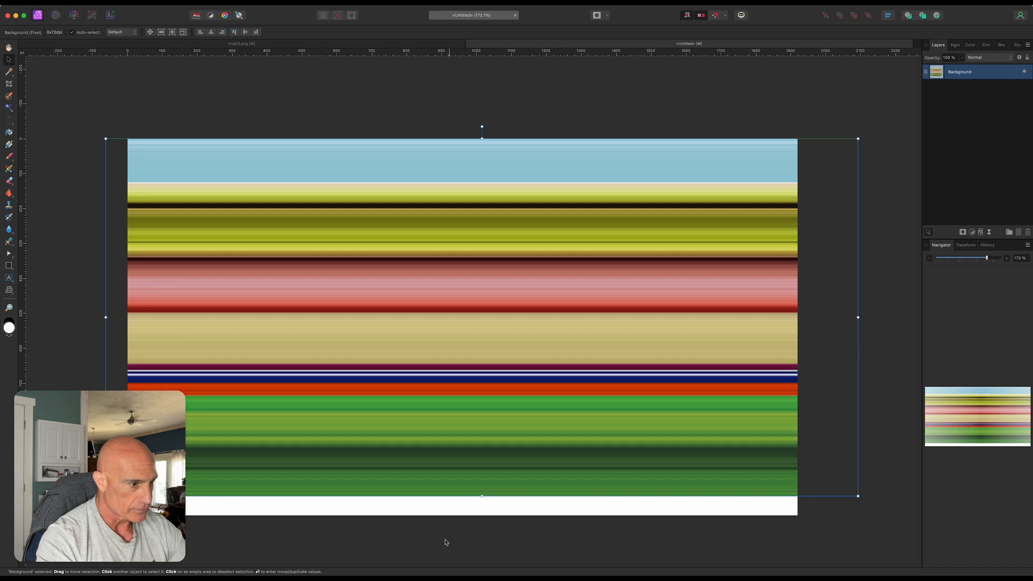
pyautogui.moveTo(482, 496); pyautogui.dragTo(481, 533)
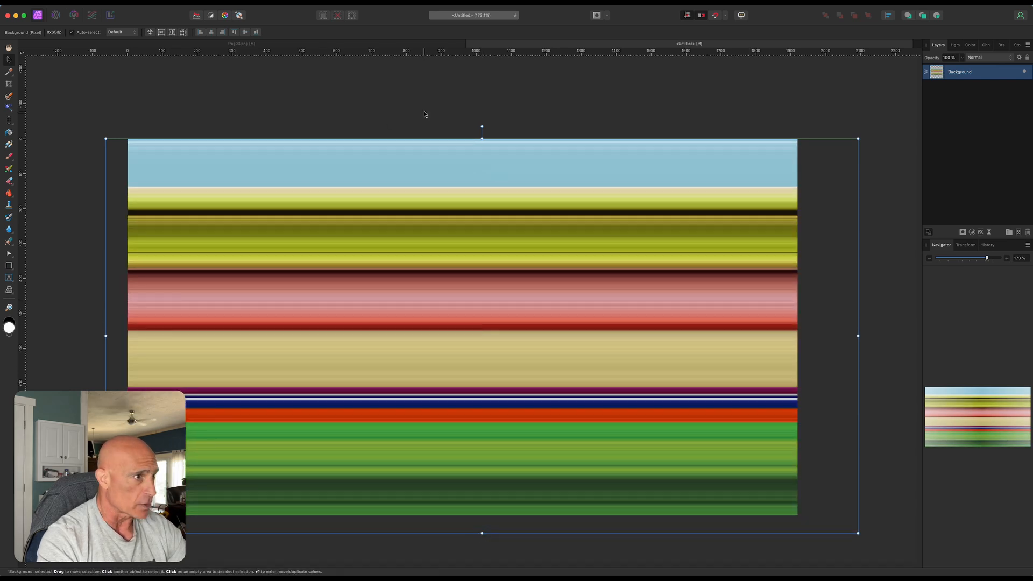
pyautogui.moveTo(482, 137); pyautogui.dragTo(482, 120)
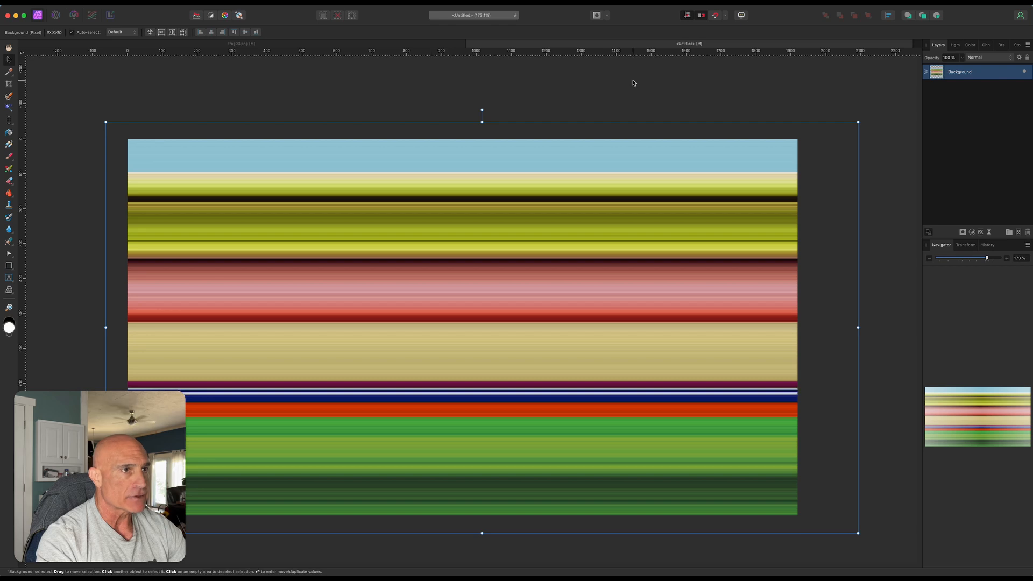
# Step: Clear the column selection in frog03.png and select the frog's head, torso, shorts and thumbs-up arm with an enlarged Selection Brush
pyautogui.click(231, 45)
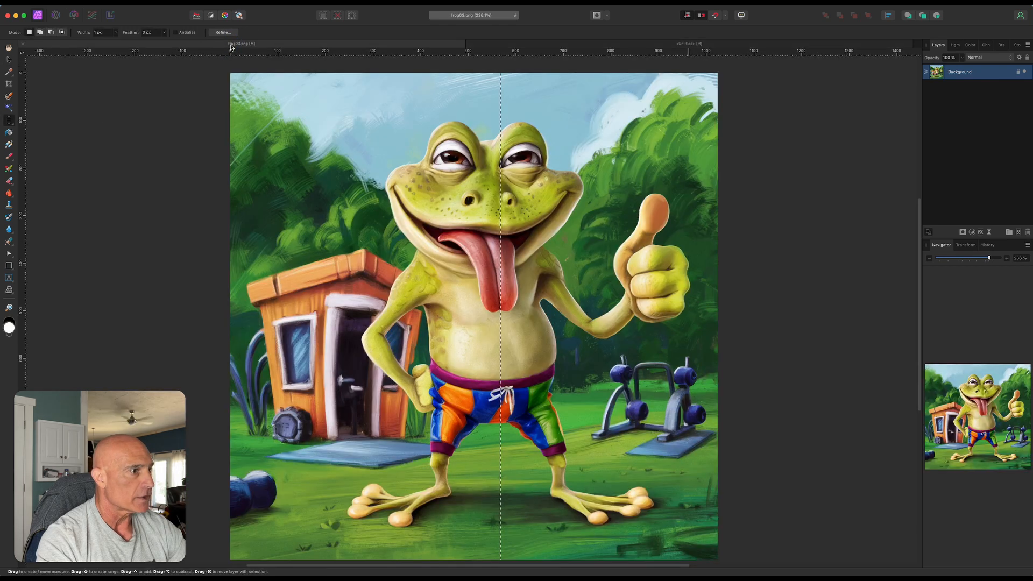
pyautogui.press('super+d')
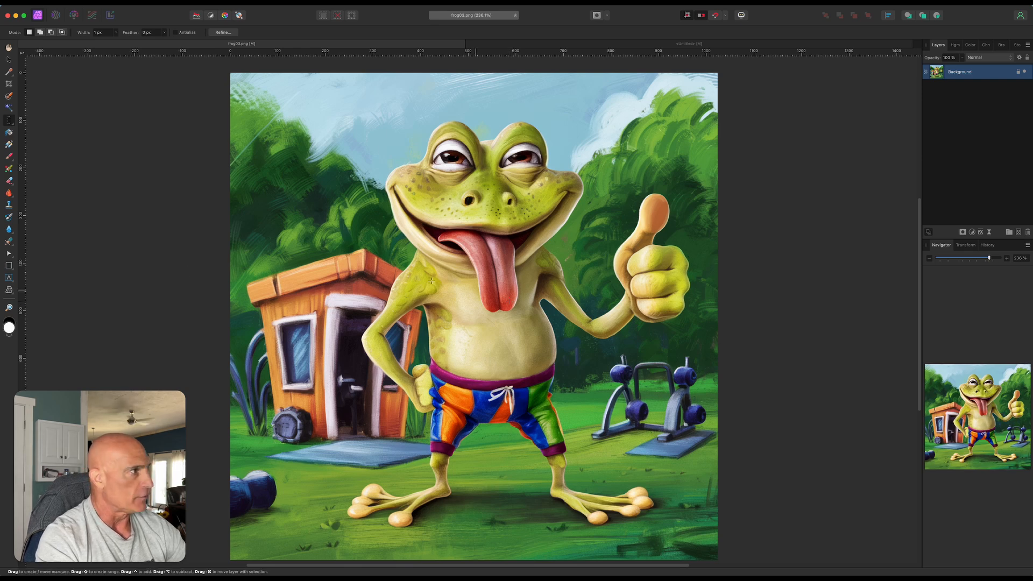
pyautogui.click(9, 96)
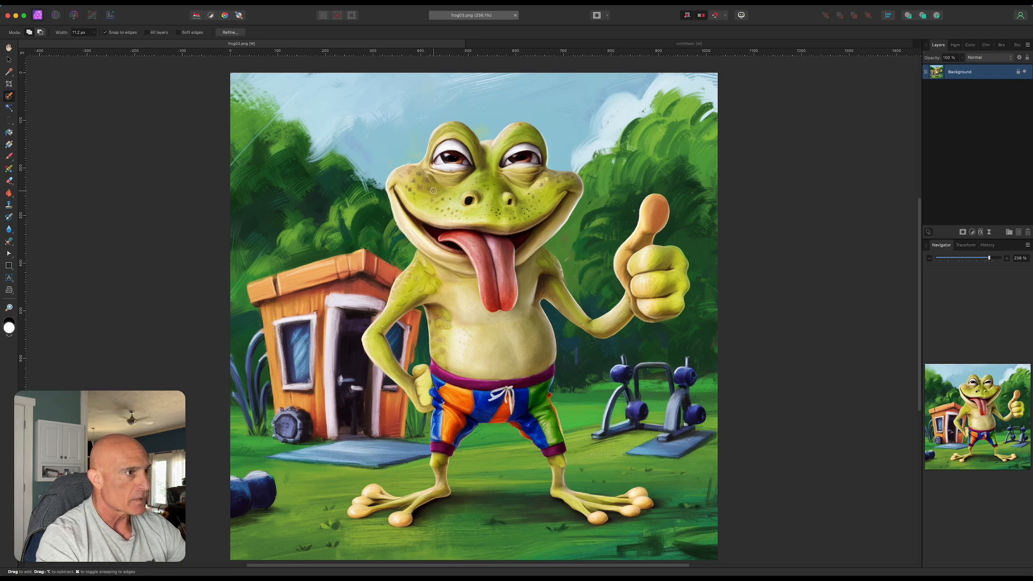
pyautogui.press(']')
pyautogui.press(']')
pyautogui.press(']')
pyautogui.press(']')
pyautogui.press(']')
pyautogui.press(']')
pyautogui.press(']')
pyautogui.press(']')
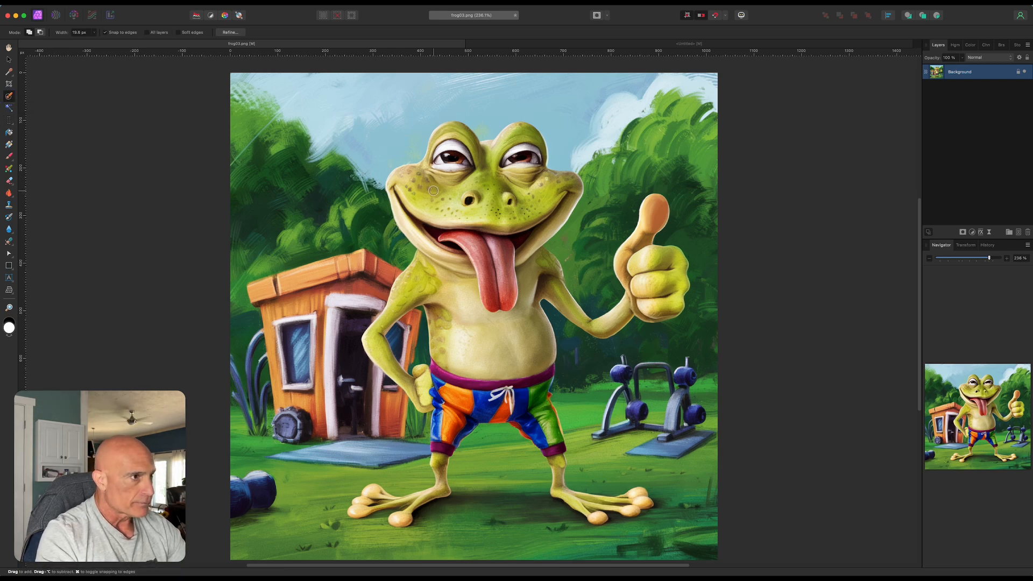
pyautogui.moveTo(451, 204)
pyautogui.mouseDown()
pyautogui.moveTo(470, 162)
pyautogui.moveTo(505, 214)
pyautogui.moveTo(532, 206)
pyautogui.moveTo(494, 269)
pyautogui.moveTo(487, 343)
pyautogui.moveTo(494, 280)
pyautogui.moveTo(525, 268)
pyautogui.moveTo(433, 283)
pyautogui.mouseUp()
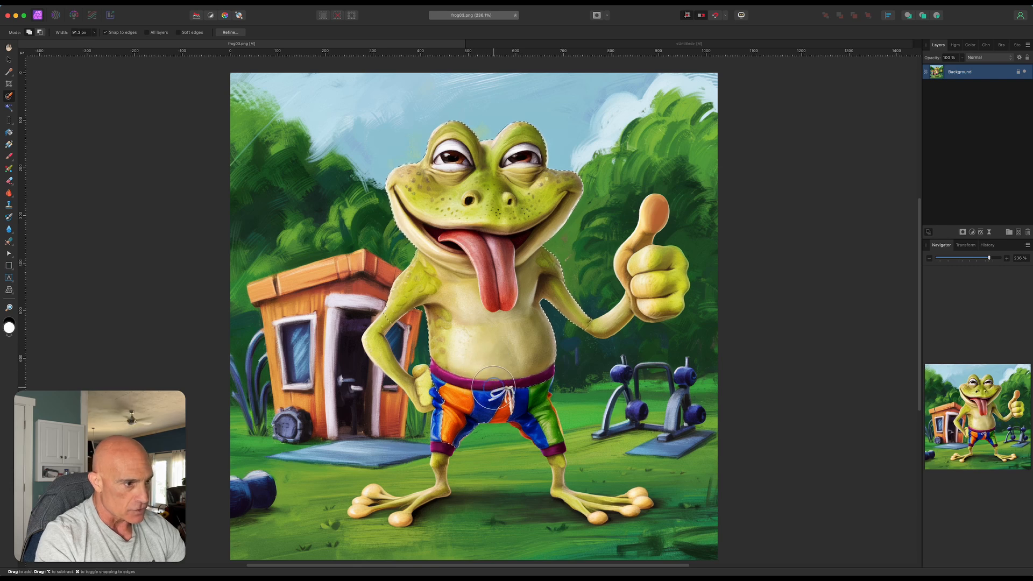
pyautogui.moveTo(633, 334)
pyautogui.mouseDown()
pyautogui.moveTo(667, 264)
pyautogui.moveTo(655, 287)
pyautogui.mouseUp()
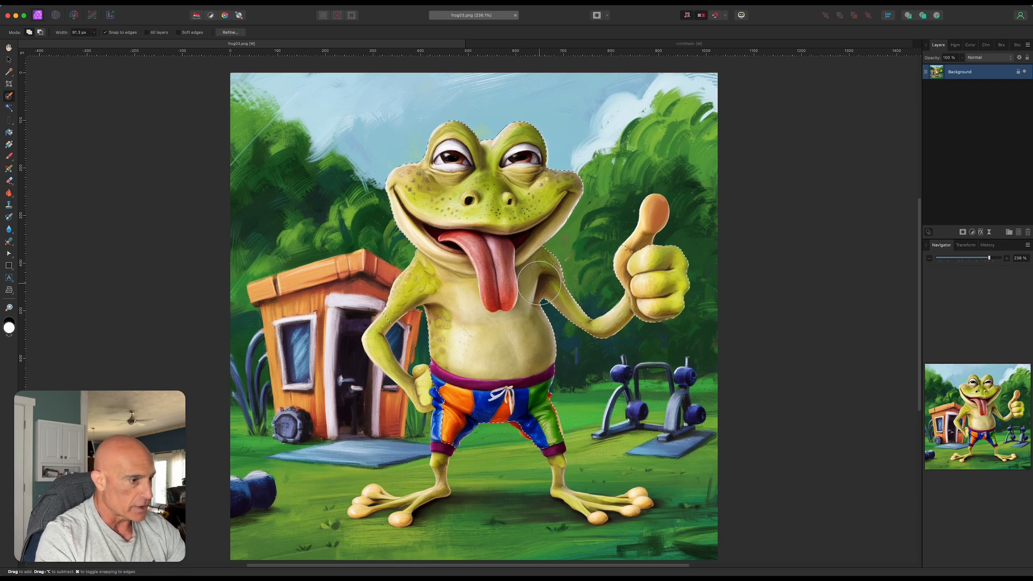
# Step: Reduce the selection brush width to about 21 px and add the frog's bent arm beside the hut to the selection
pyautogui.press('[')
pyautogui.press('[')
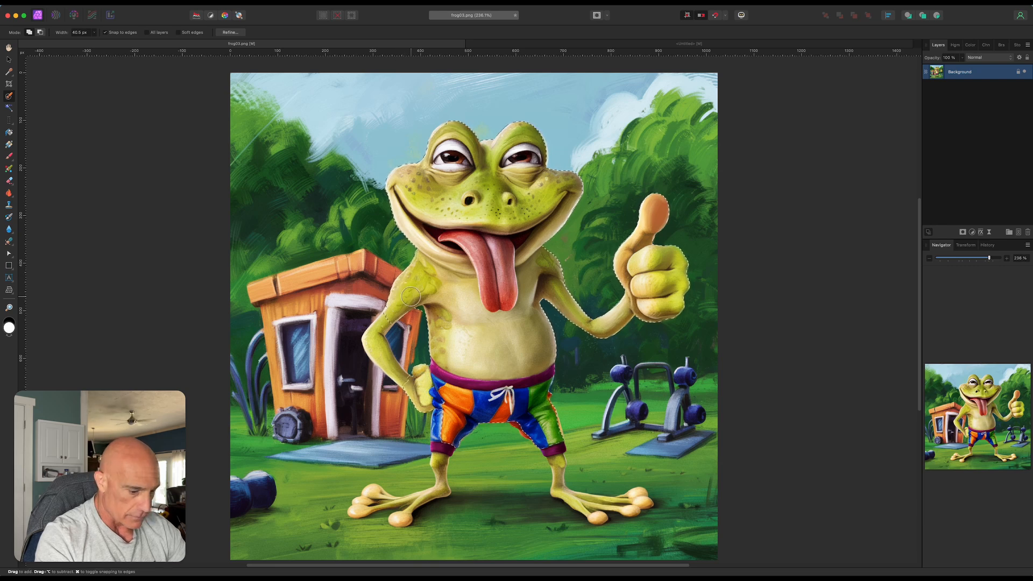
pyautogui.press('[')
pyautogui.press('[')
pyautogui.press('[')
pyautogui.press('[')
pyautogui.press('[')
pyautogui.press('[')
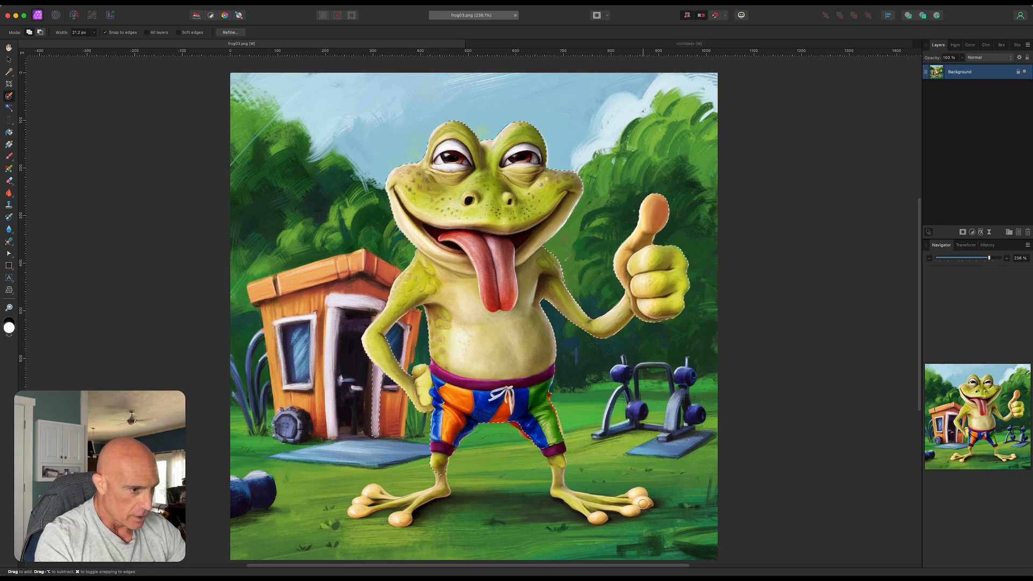
# Step: Add the frog's lower legs and feet to the selection with a smaller brush and subtract the stray area on the hut door
pyautogui.moveTo(638, 498); pyautogui.dragTo(625, 505)
pyautogui.press('[')
pyautogui.press('[')
pyautogui.press('[')
pyautogui.press('[')
pyautogui.press('[')
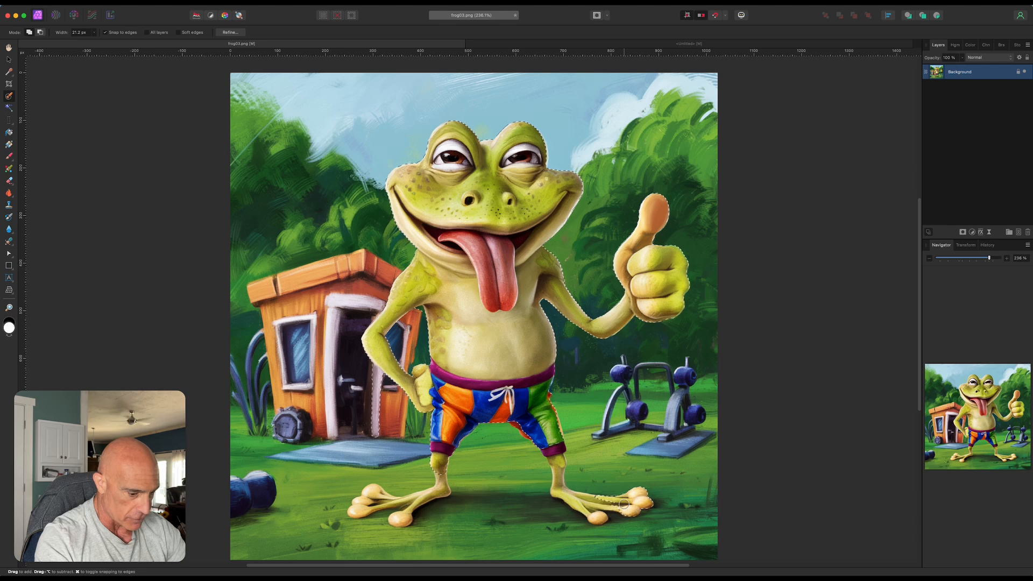
pyautogui.moveTo(608, 504); pyautogui.dragTo(561, 486)
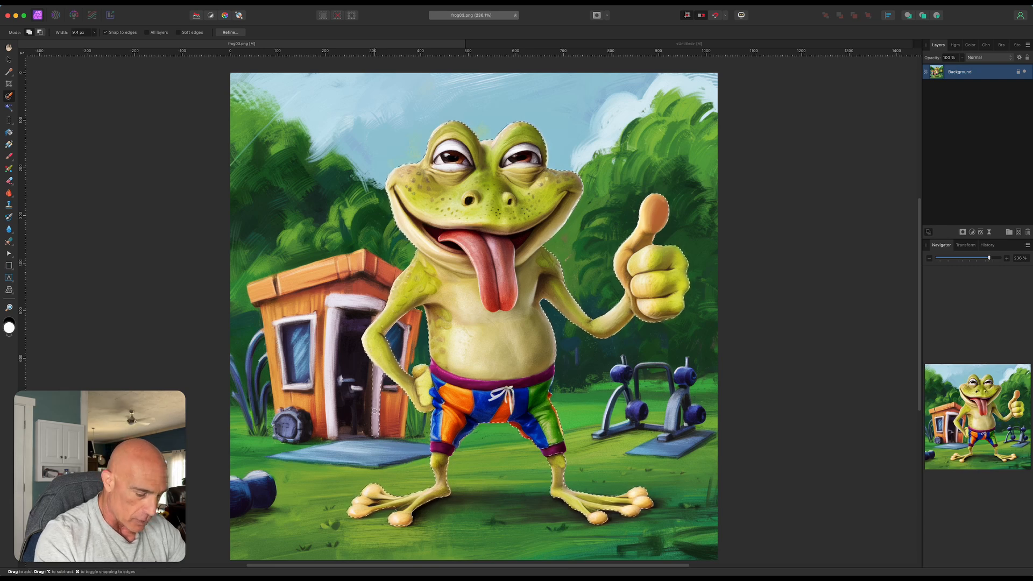
pyautogui.press('alt')
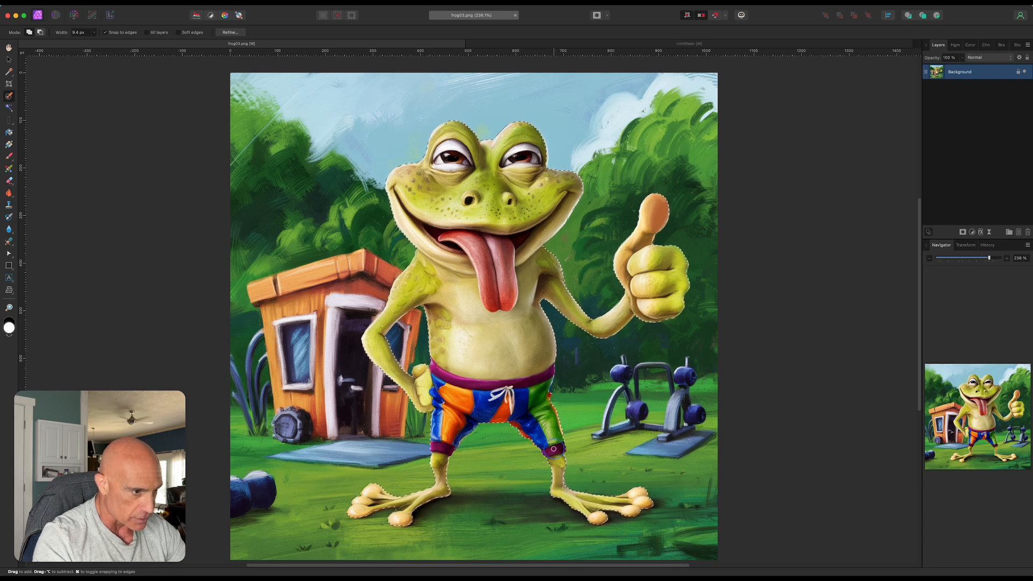
# Step: Refine the frog selection with matte edges and Selection as the output, and copy the selected frog
pyautogui.click(229, 33)
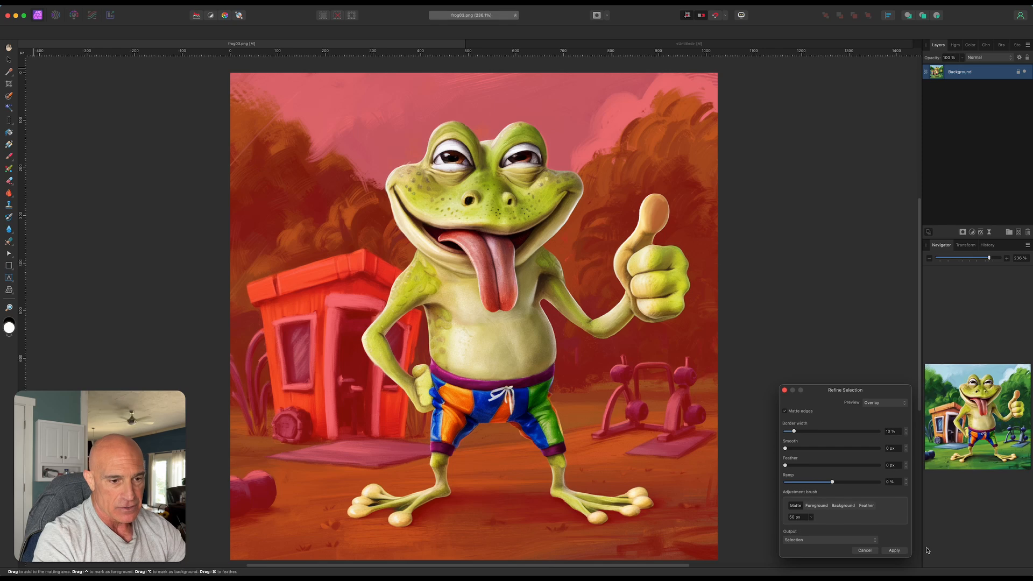
pyautogui.click(894, 551)
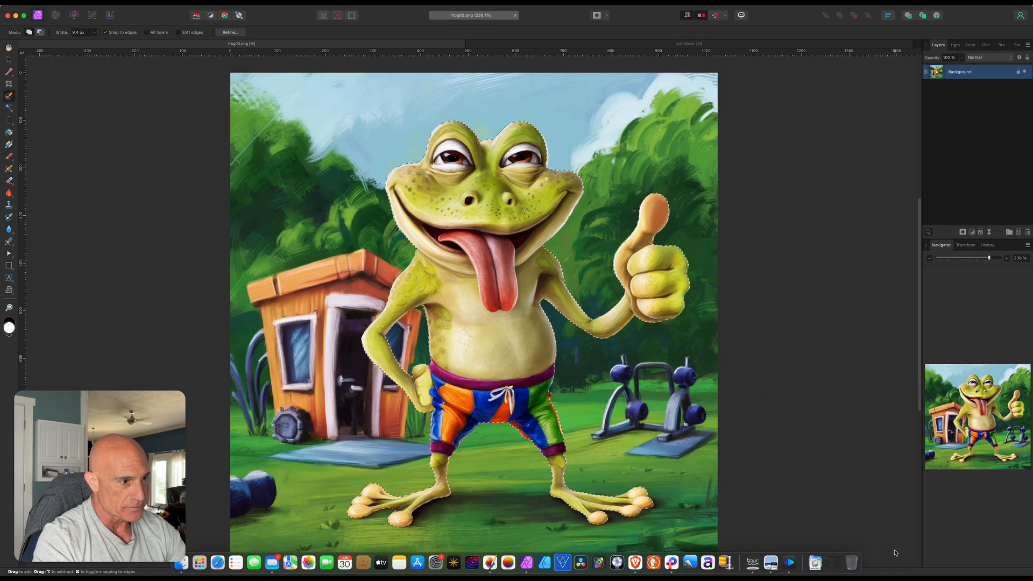
pyautogui.press('super+c')
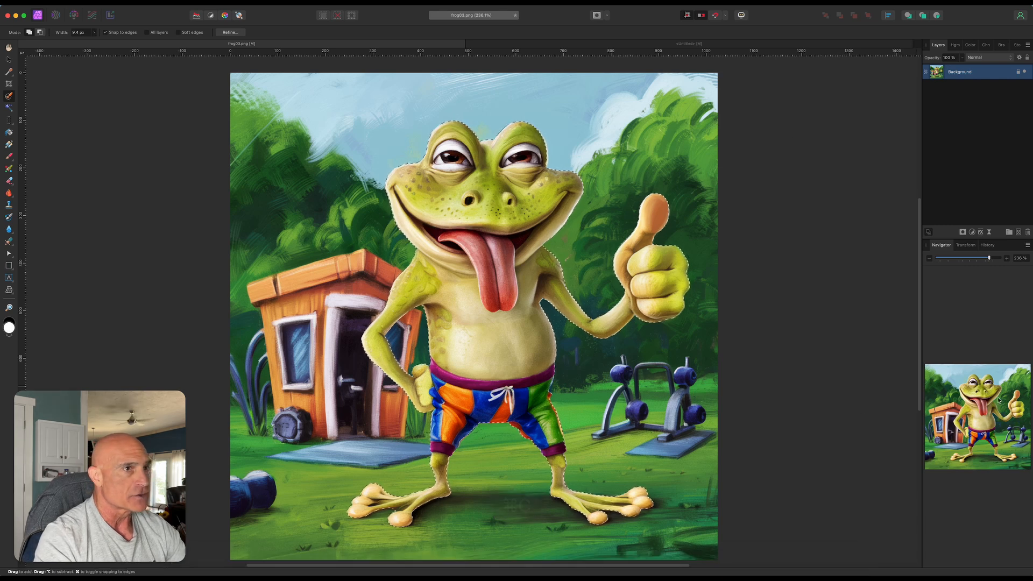
# Step: Paste the frog into the untitled striped document and move it toward the canvas's lower left
pyautogui.click(679, 44)
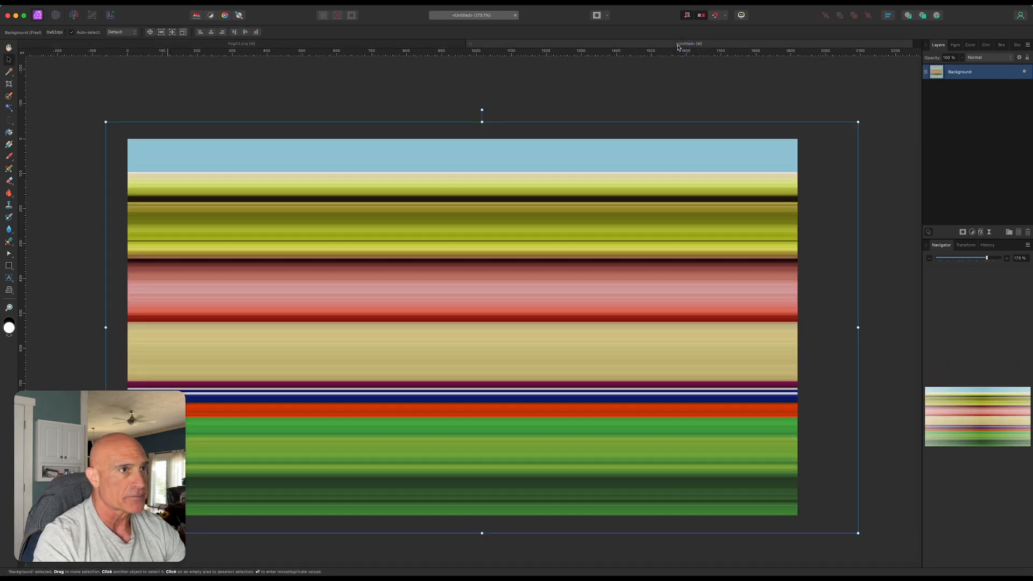
pyautogui.press('super+v')
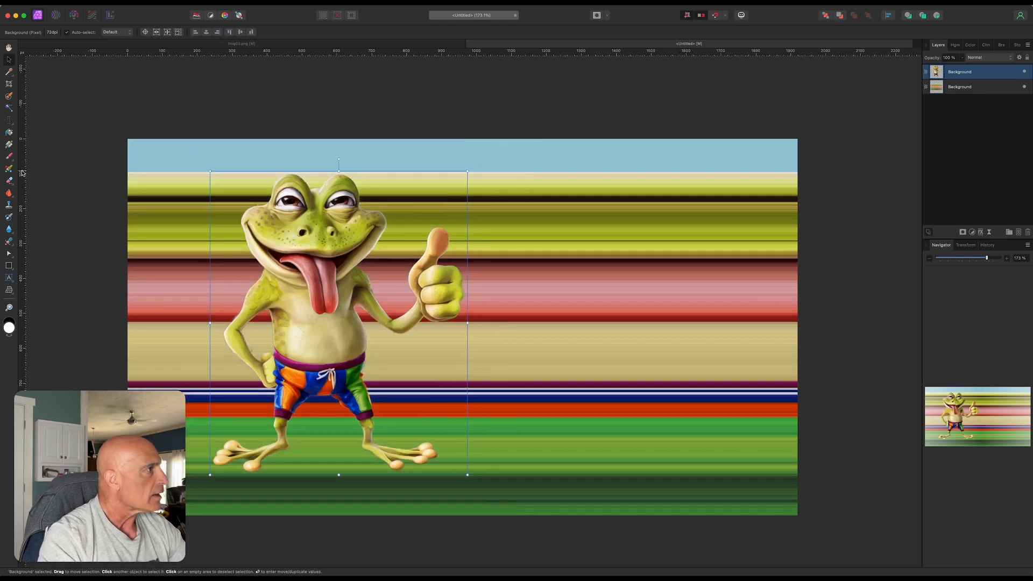
pyautogui.moveTo(301, 239); pyautogui.dragTo(231, 266)
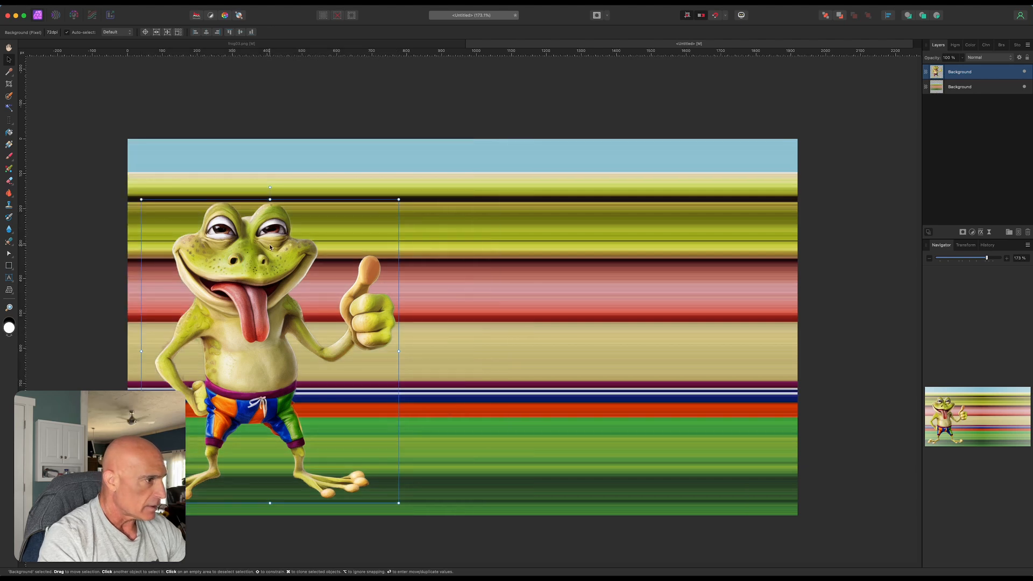
# Step: Stretch the frog slightly taller and wider, and give it a black outer shadow with 72% opacity, small radius, 12.1 px offset and 46% intensity
pyautogui.moveTo(270, 199); pyautogui.dragTo(270, 167)
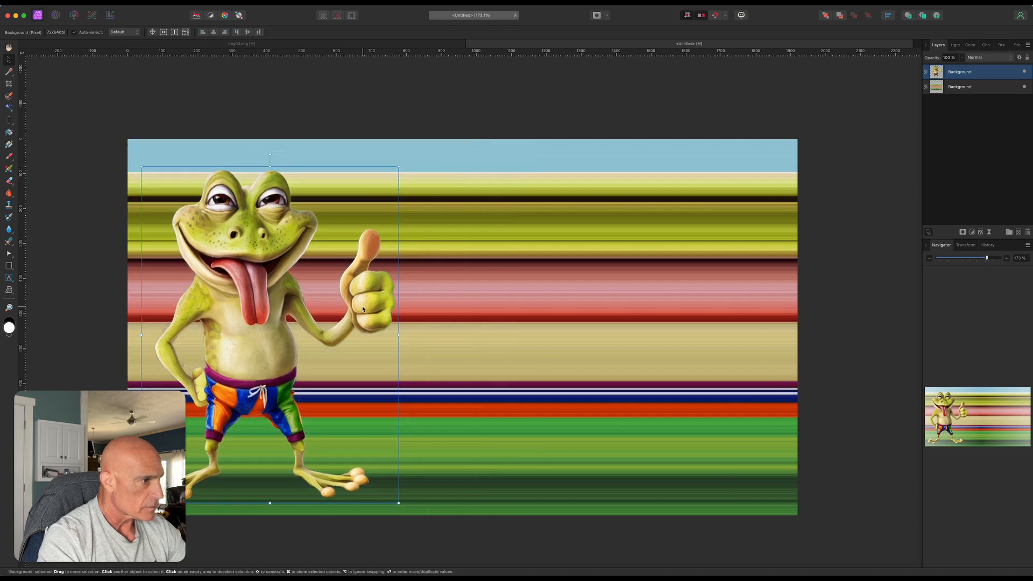
pyautogui.moveTo(398, 334); pyautogui.dragTo(410, 335)
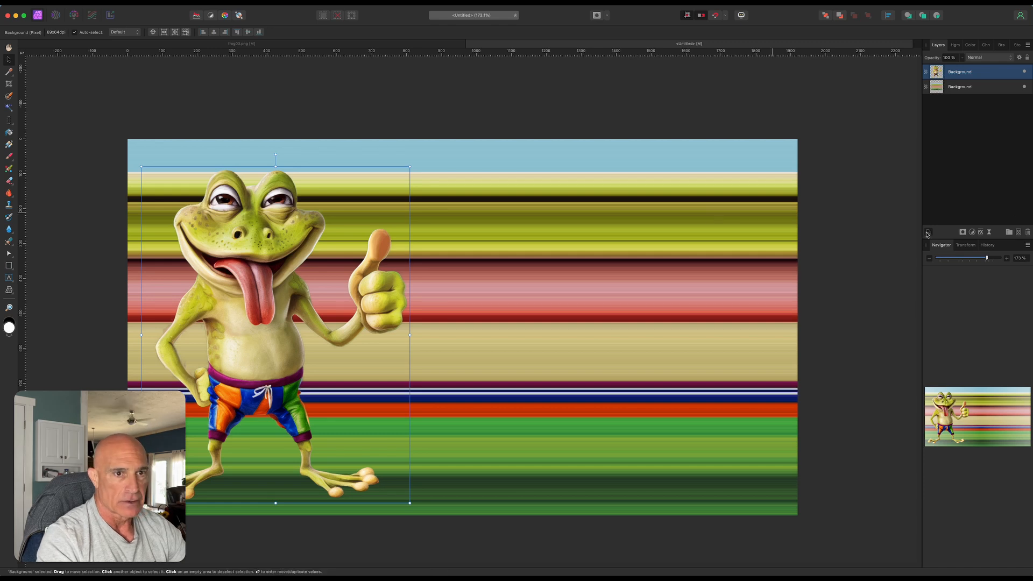
pyautogui.click(981, 232)
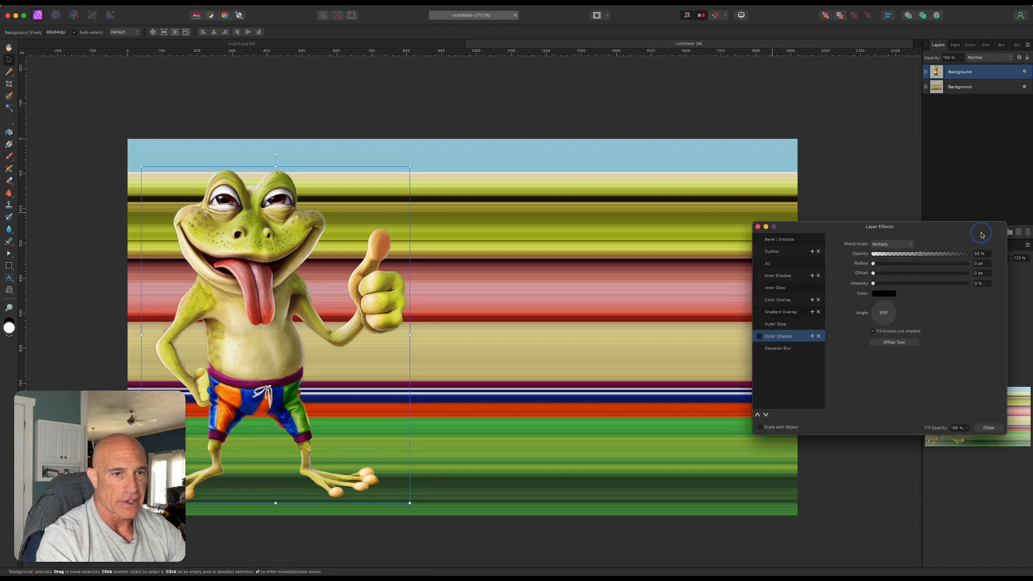
pyautogui.click(759, 335)
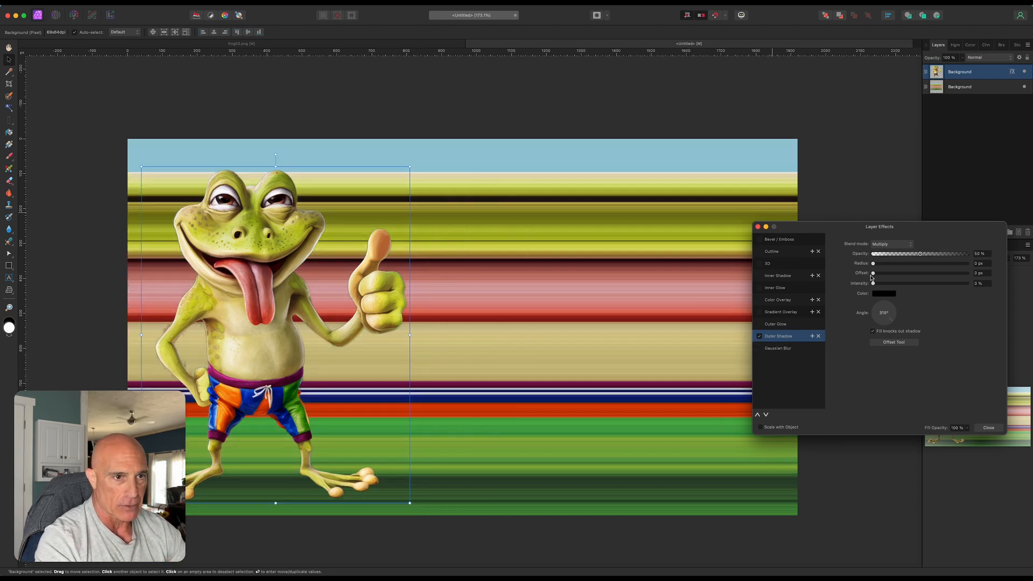
pyautogui.moveTo(873, 263); pyautogui.dragTo(917, 273)
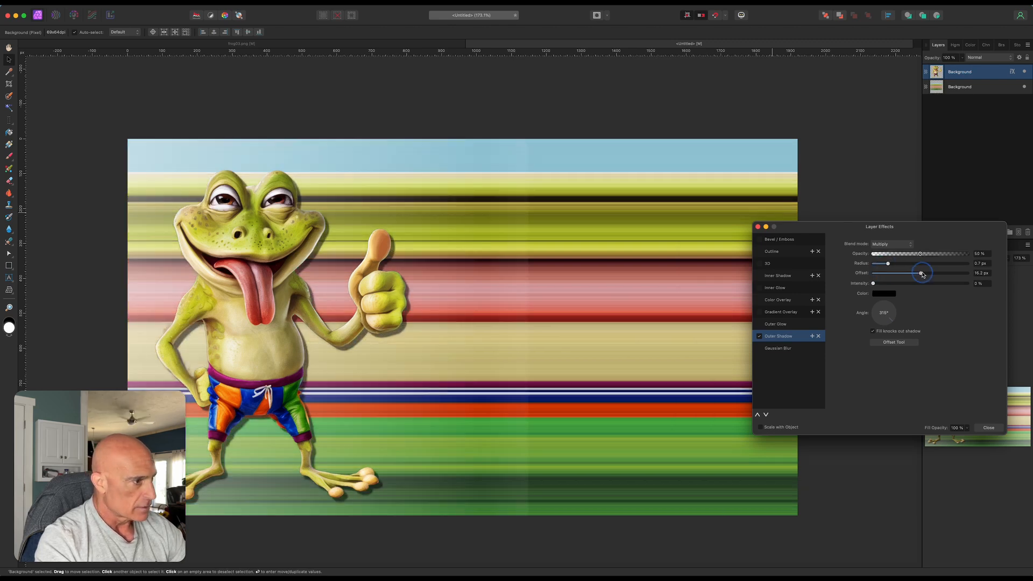
pyautogui.moveTo(873, 283); pyautogui.dragTo(941, 260)
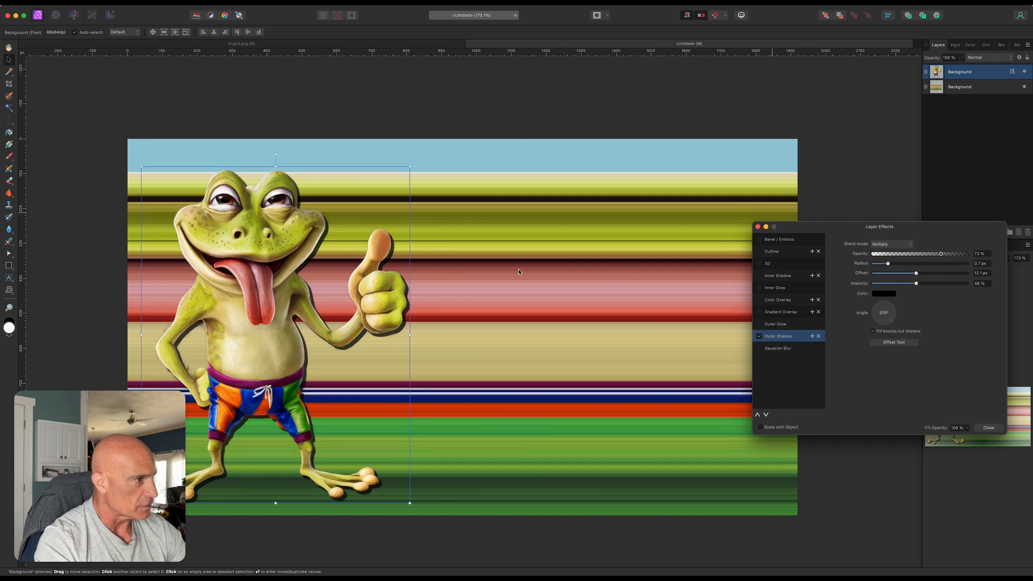
pyautogui.click(759, 227)
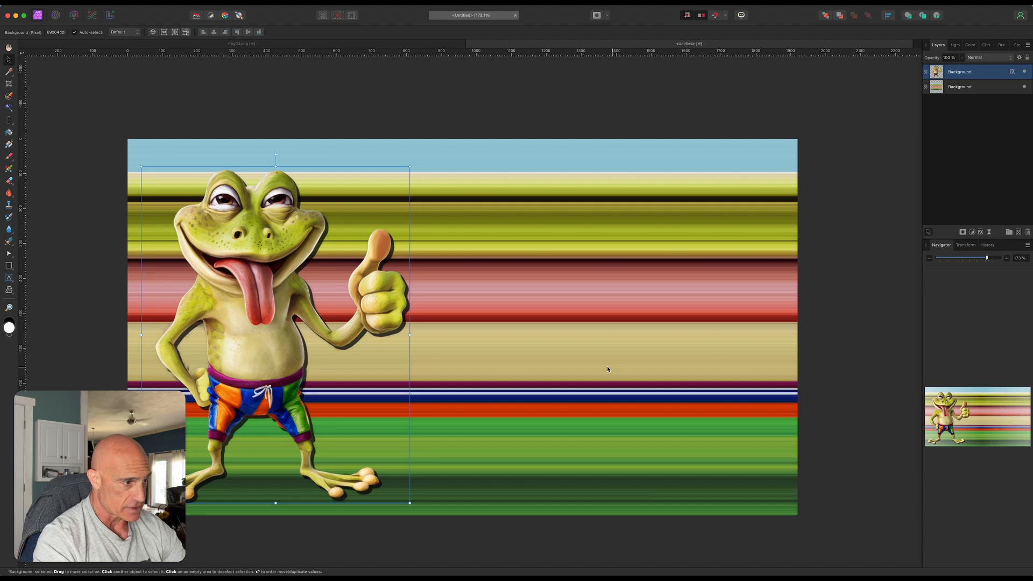
# Step: Add the artistic text FROG in 411.8 pt Arial across the stripes and shift it slightly right and down from the frog's body
pyautogui.click(58, 251)
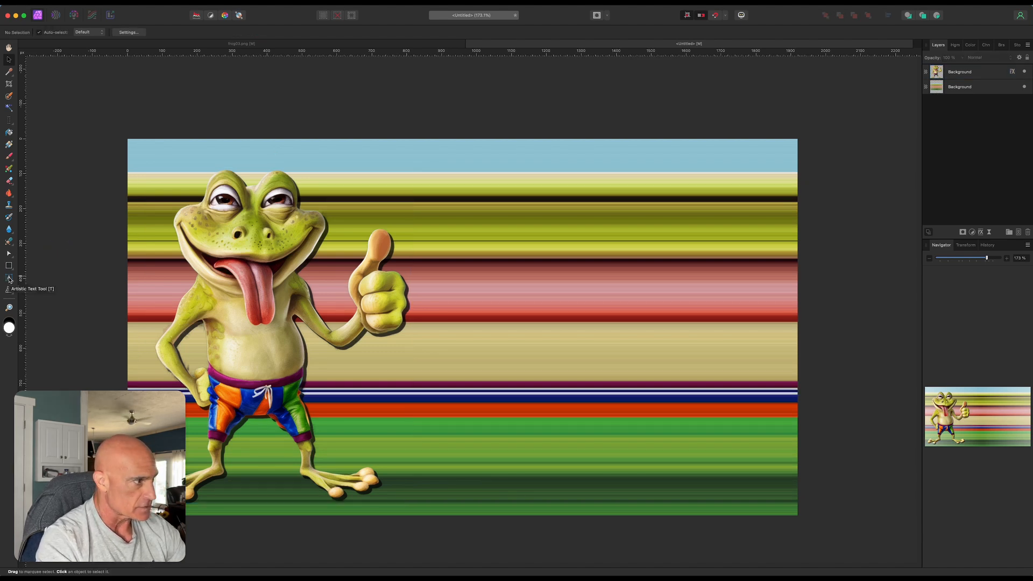
pyautogui.click(9, 279)
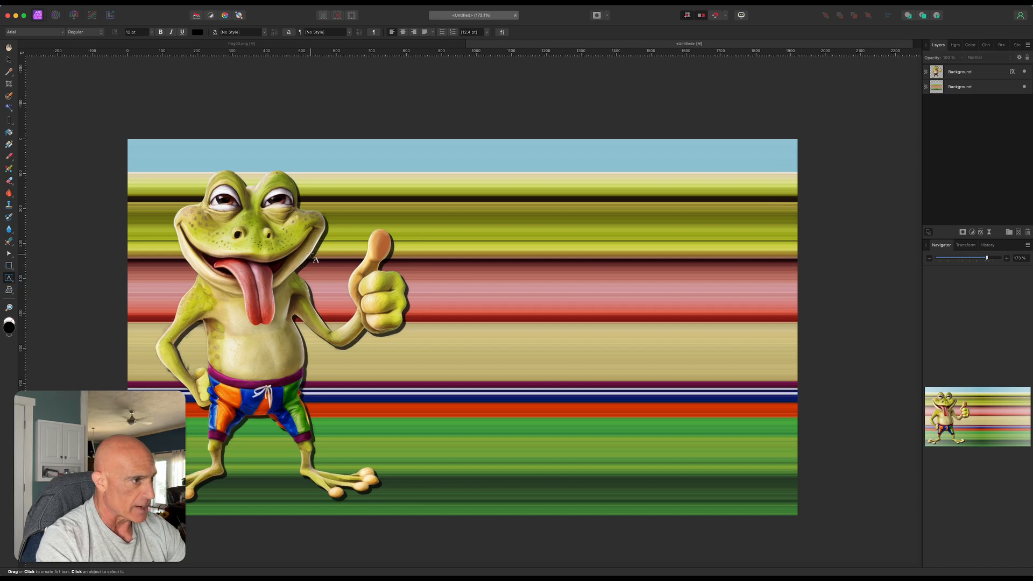
pyautogui.moveTo(301, 273)
pyautogui.mouseDown()
pyautogui.moveTo(392, 360)
pyautogui.moveTo(376, 375)
pyautogui.mouseUp()
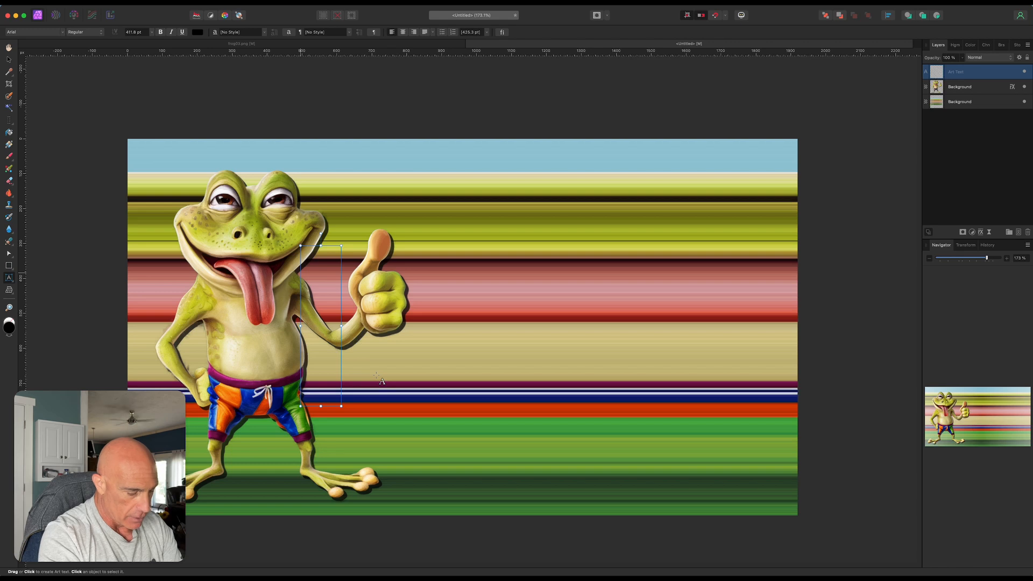
pyautogui.write('FROG')
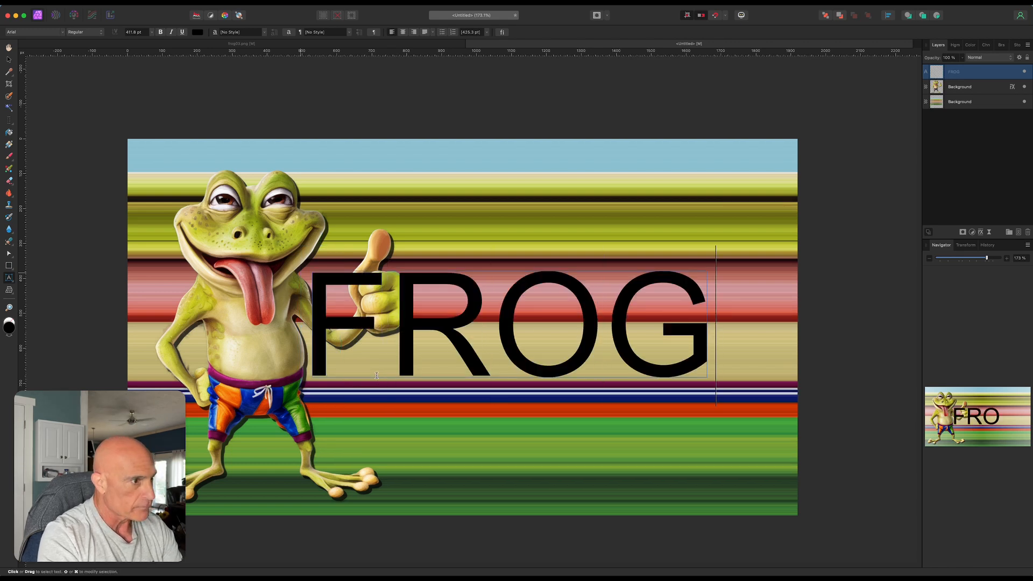
pyautogui.press('Escape')
pyautogui.click(9, 61)
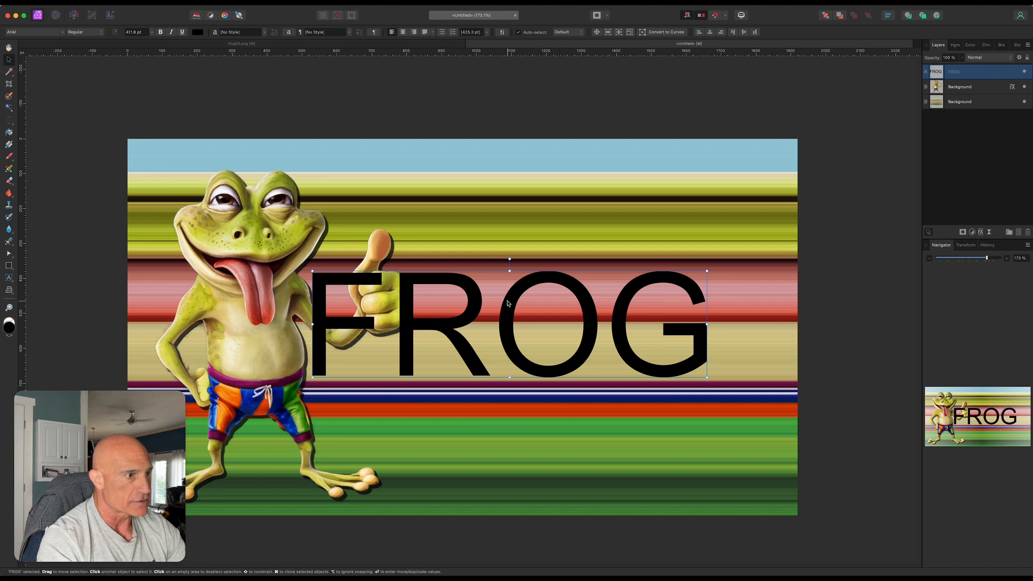
pyautogui.moveTo(512, 303)
pyautogui.mouseDown()
pyautogui.moveTo(530, 310)
pyautogui.moveTo(516, 305)
pyautogui.mouseUp()
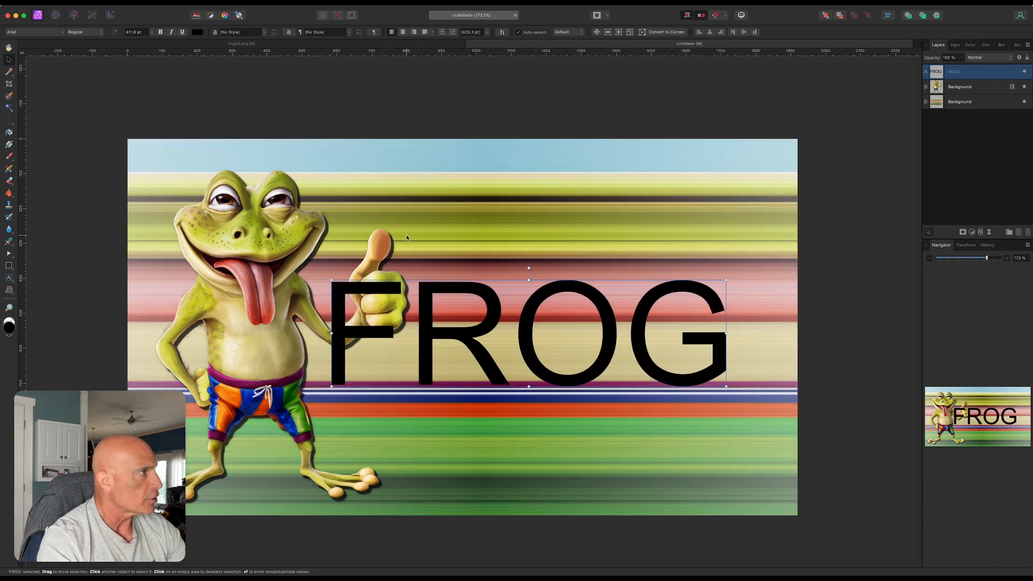
# Step: Set the FROG lettering in the Baloo Bhaijaan font with a white fill
pyautogui.click(41, 32)
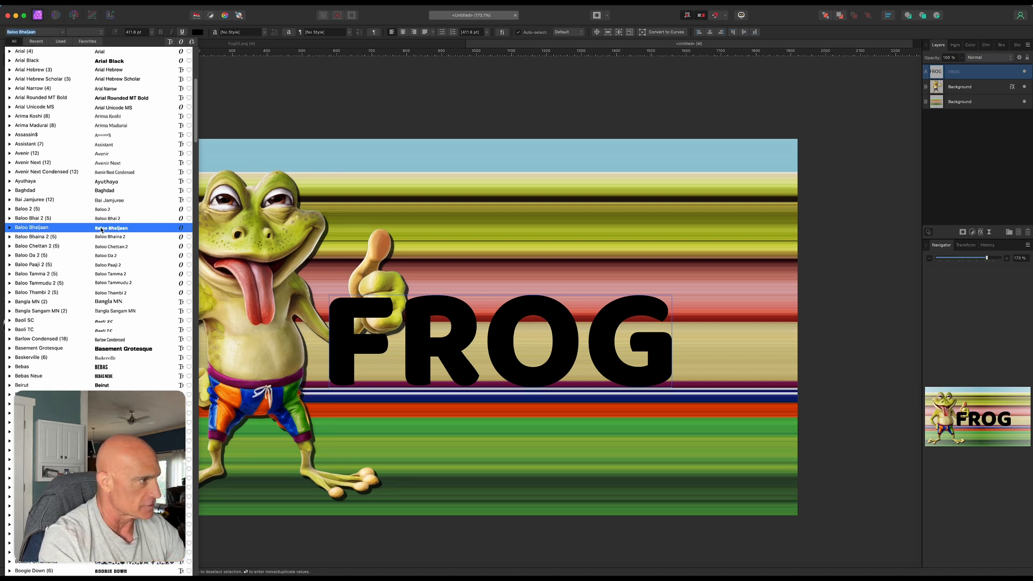
pyautogui.click(101, 230)
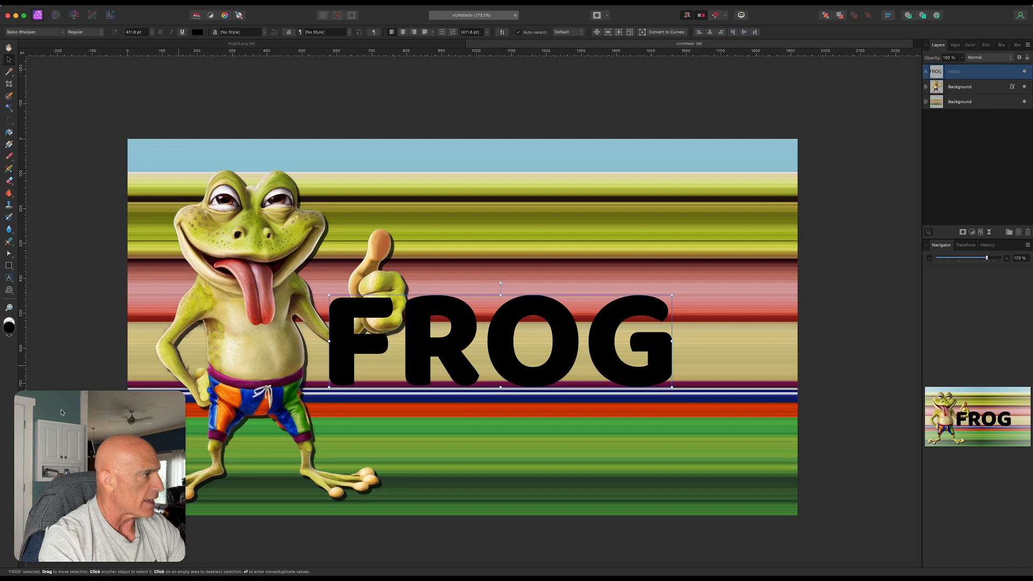
pyautogui.click(197, 32)
pyautogui.click(233, 114)
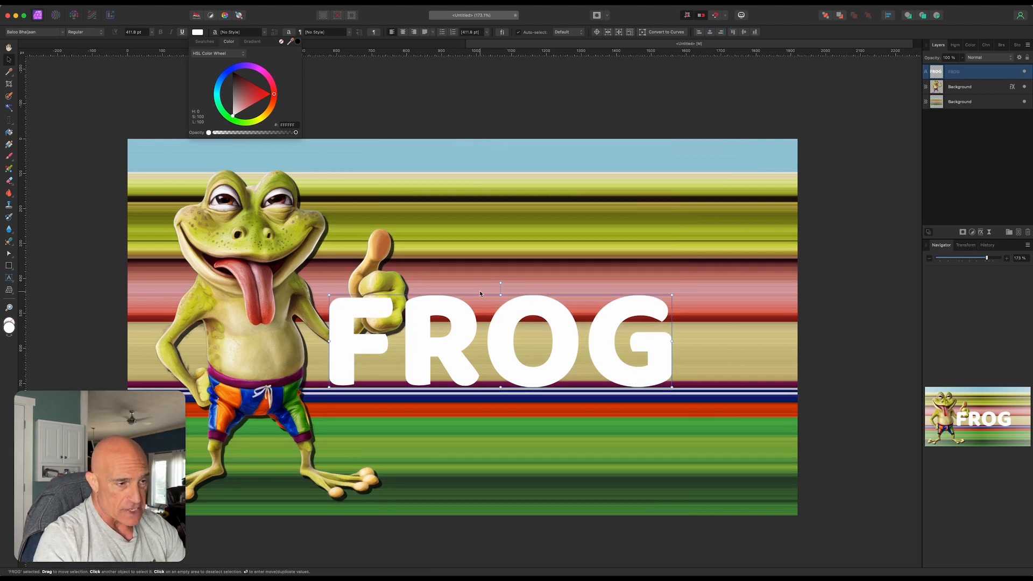
# Step: Stretch the FROG lettering upward, downward and to the right to nearly the frog's height and close to the canvas's right edge
pyautogui.moveTo(500, 294); pyautogui.dragTo(500, 185)
pyautogui.moveTo(501, 388); pyautogui.dragTo(501, 478)
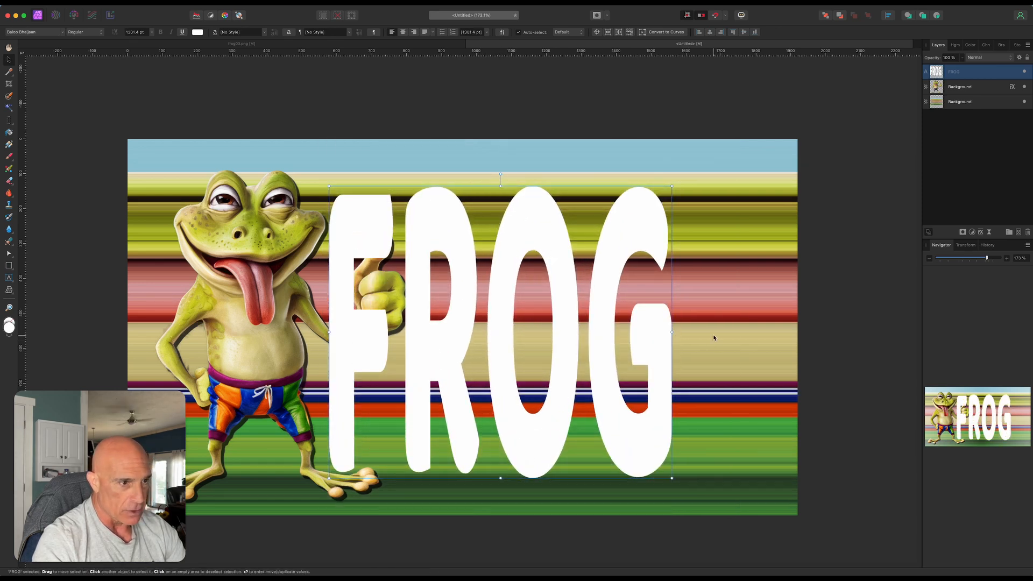
pyautogui.moveTo(672, 332); pyautogui.dragTo(753, 332)
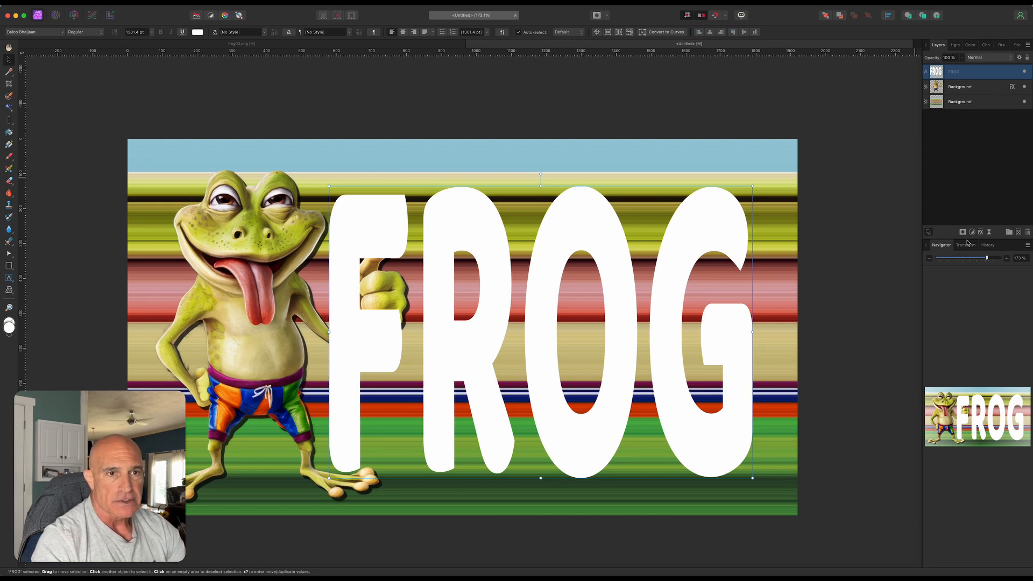
# Step: Give the FROG lettering a solid black outside outline with a radius of about 4.8 px
pyautogui.click(981, 232)
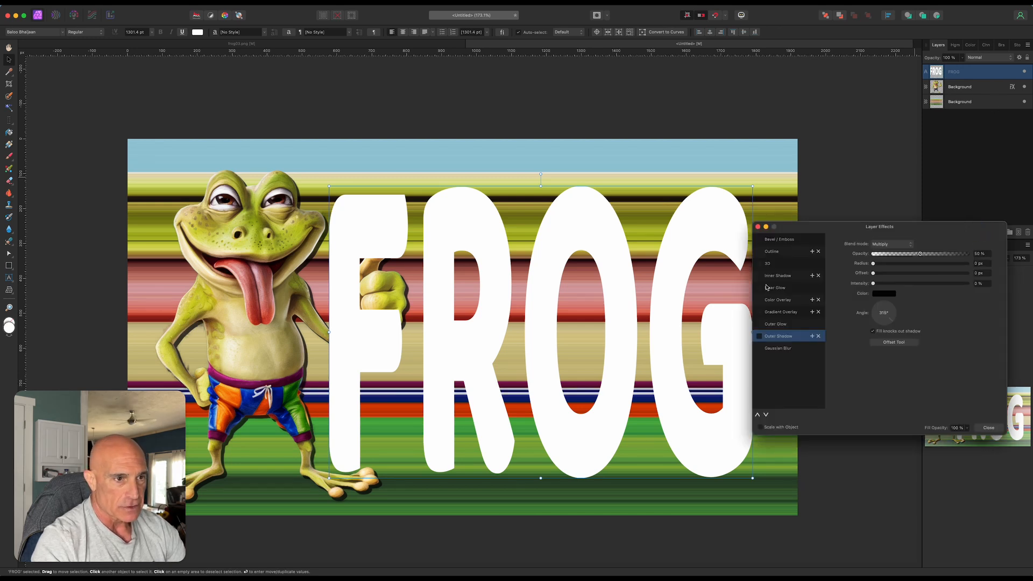
pyautogui.click(760, 251)
pyautogui.moveTo(874, 267)
pyautogui.mouseDown()
pyautogui.moveTo(907, 266)
pyautogui.moveTo(904, 283)
pyautogui.moveTo(926, 284)
pyautogui.moveTo(882, 273)
pyautogui.mouseUp()
pyautogui.click(760, 337)
pyautogui.click(784, 252)
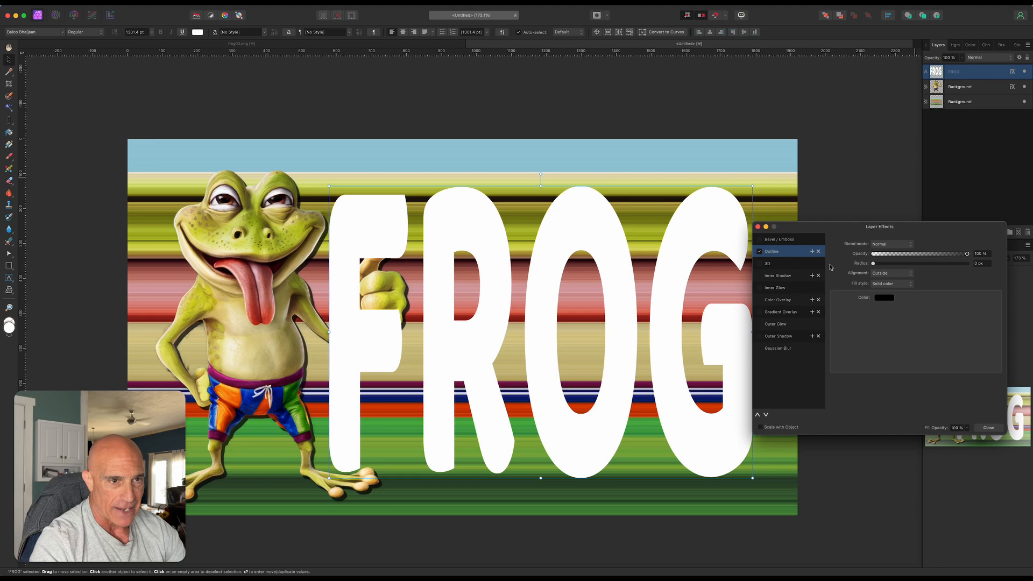
pyautogui.moveTo(873, 263); pyautogui.dragTo(902, 264)
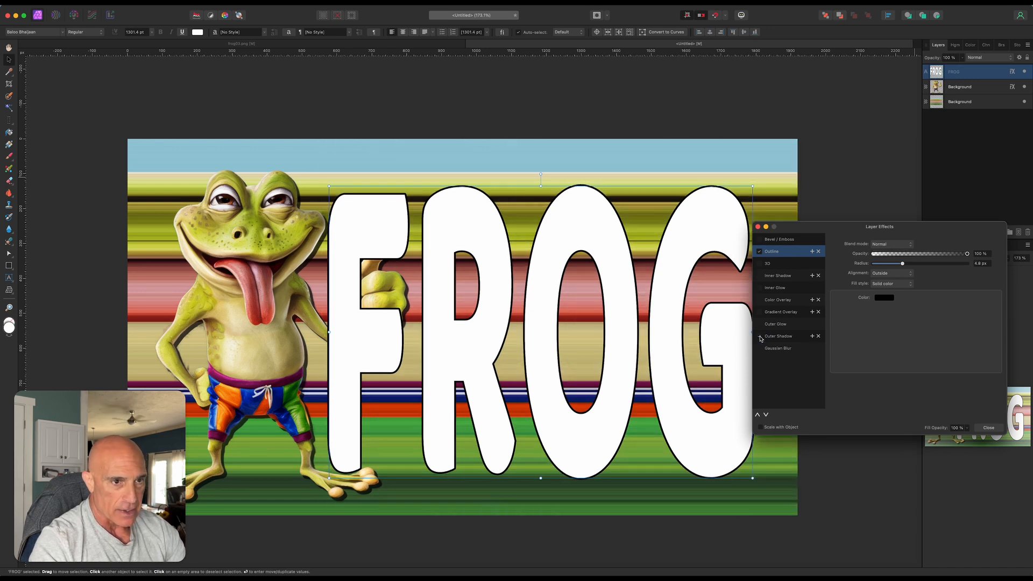
# Step: Adjust the lettering's outer shadow to 82% opacity, about 9 px radius, about 13 px offset and about 48% intensity
pyautogui.click(789, 338)
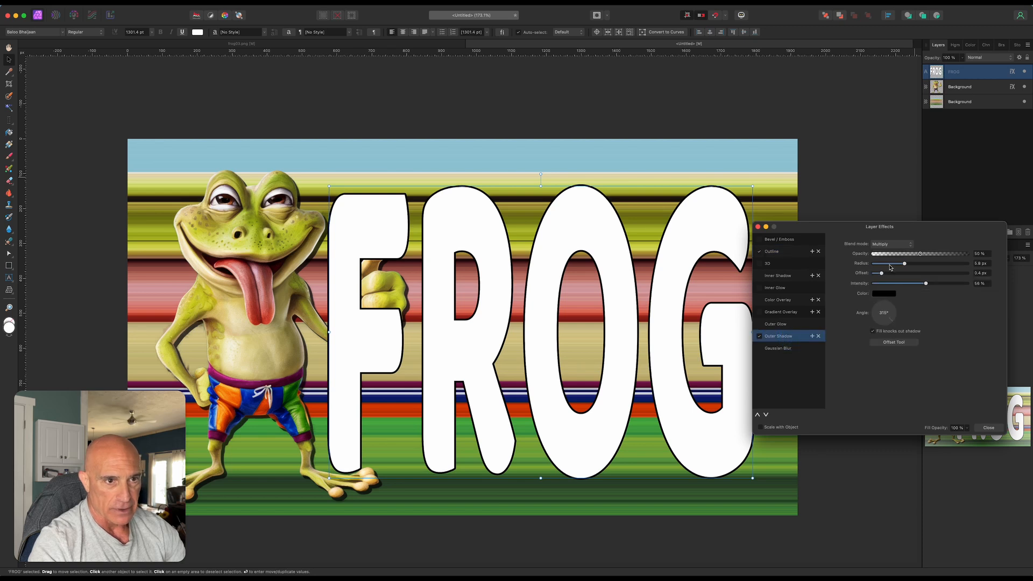
pyautogui.moveTo(920, 254); pyautogui.dragTo(952, 253)
pyautogui.moveTo(882, 274); pyautogui.dragTo(913, 263)
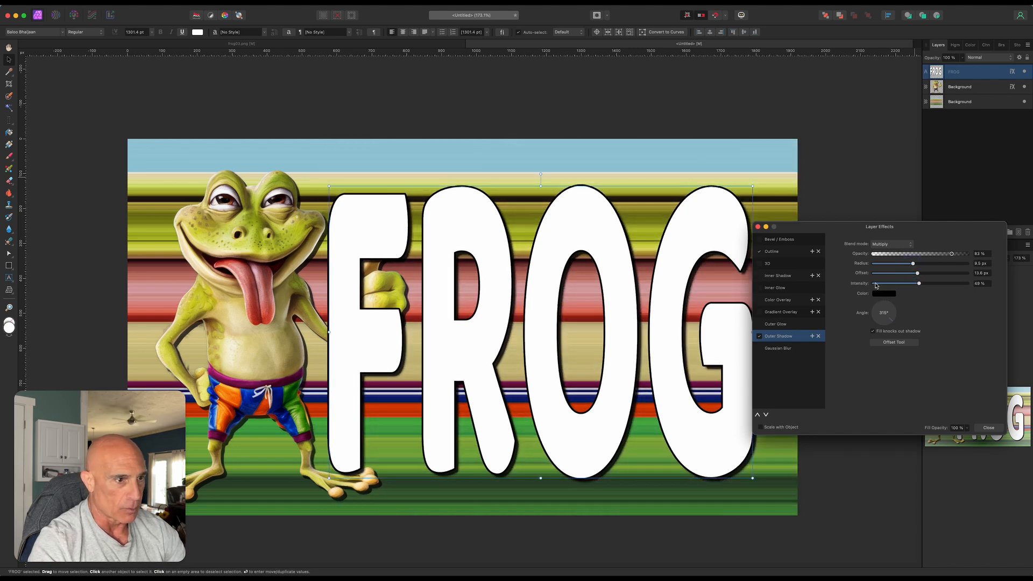
pyautogui.click(758, 227)
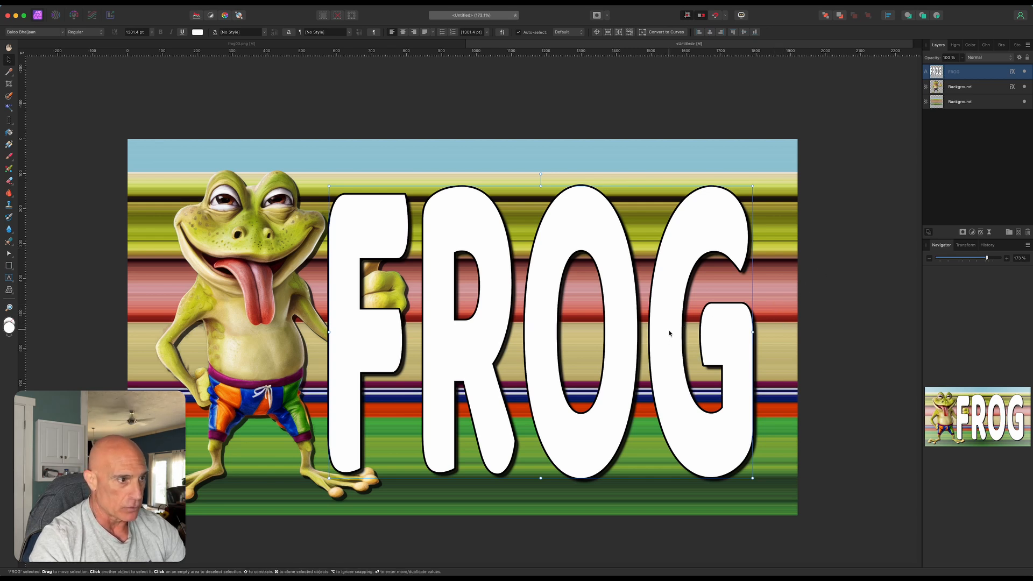
# Step: Clip the striped background layer inside the FROG text layer and place the frog layer in front of the lettering
pyautogui.click(961, 102)
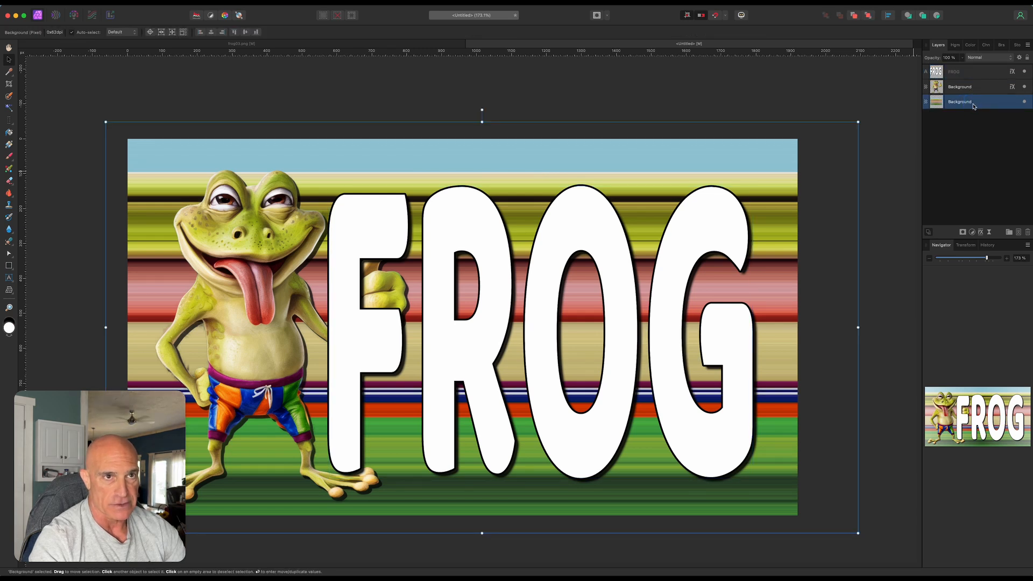
pyautogui.moveTo(974, 106); pyautogui.dragTo(972, 74)
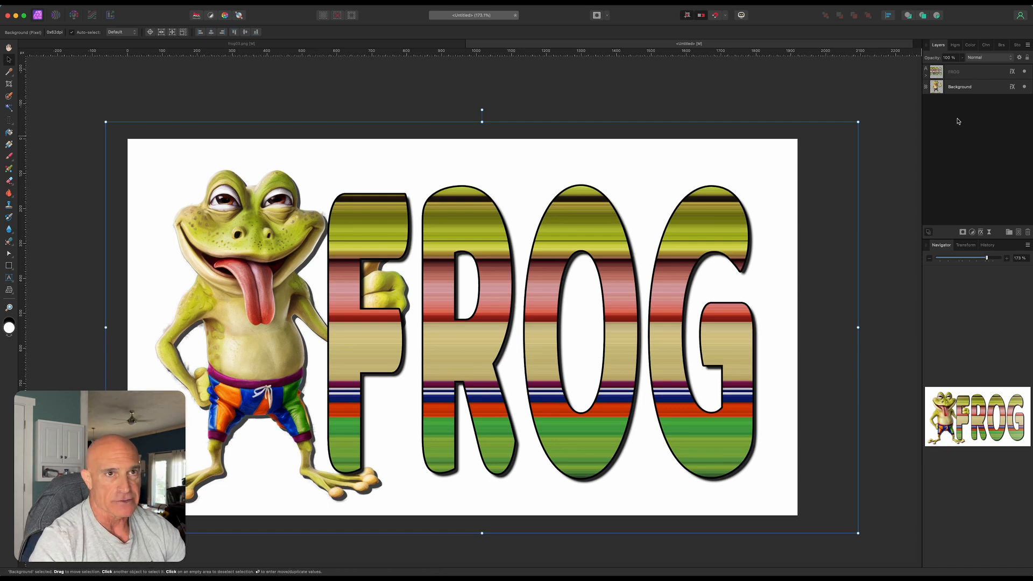
pyautogui.moveTo(988, 91); pyautogui.dragTo(989, 69)
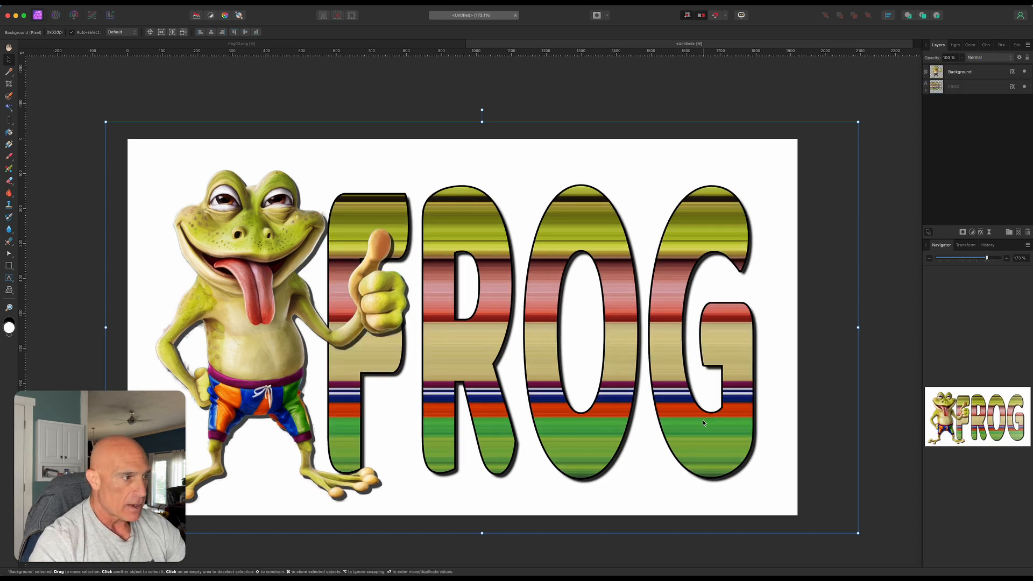
# Step: Enlarge the striped FROG lettering slightly to about 1346 pt and shift it farther right from the frog
pyautogui.click(971, 88)
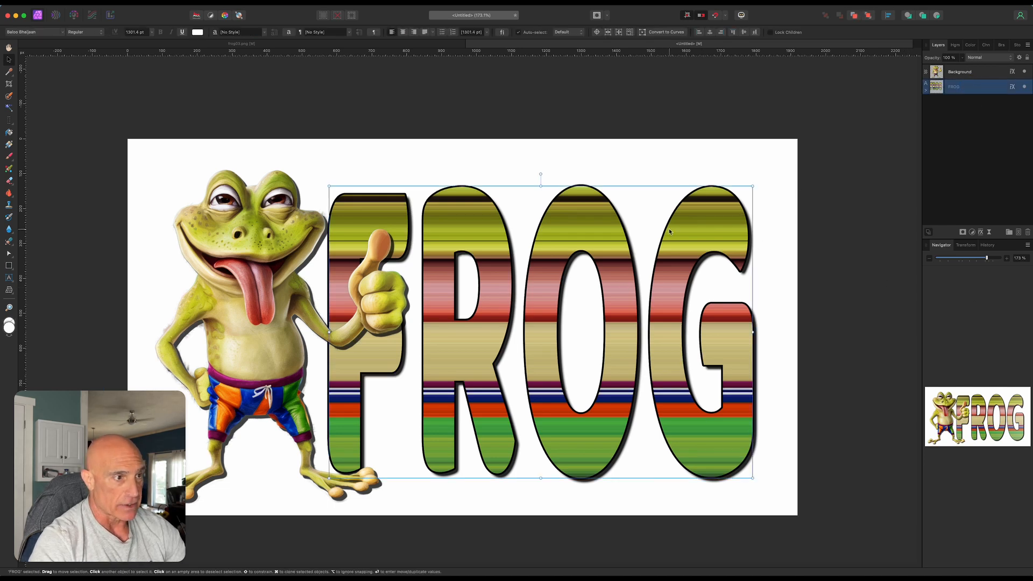
pyautogui.moveTo(608, 242); pyautogui.dragTo(552, 168)
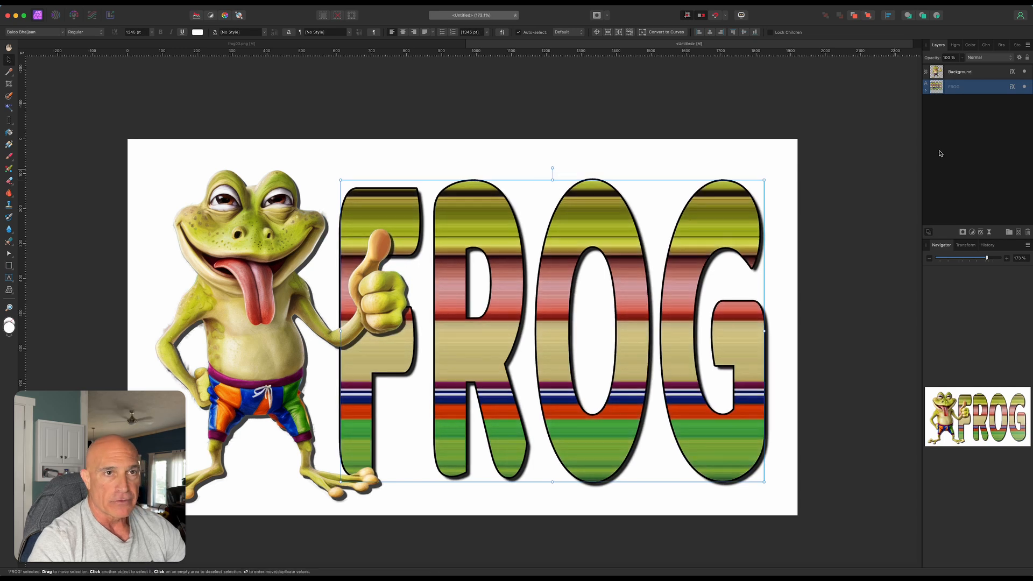
# Step: Move the clipped stripes up and left inside the FROG lettering and lower their upper edge to realign the color bands
pyautogui.click(926, 93)
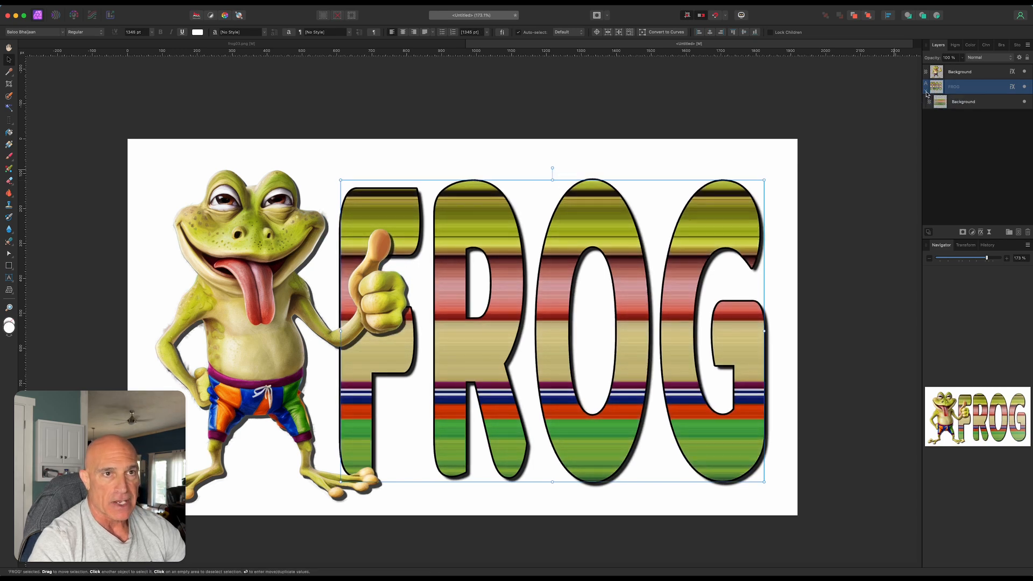
pyautogui.click(985, 104)
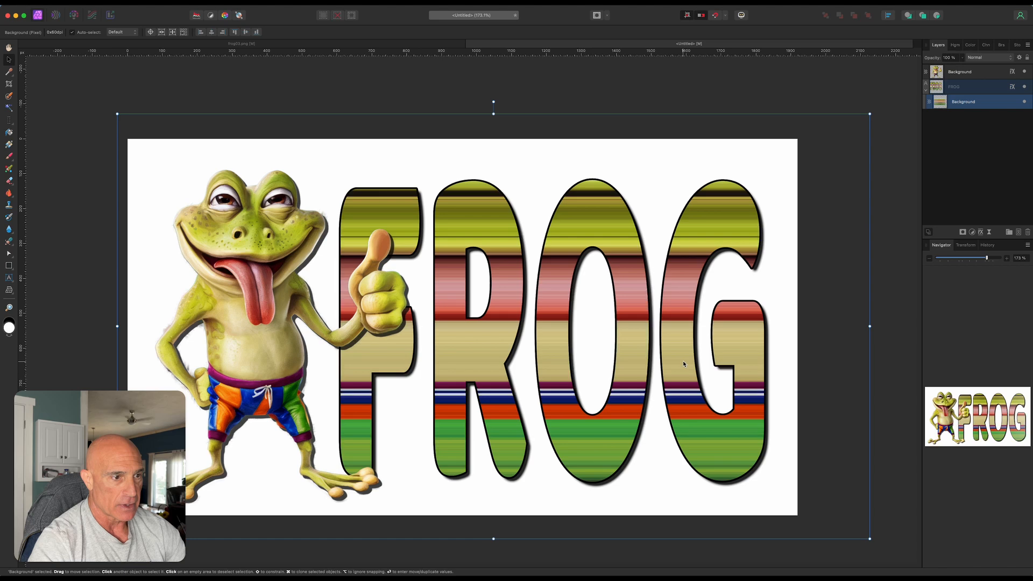
pyautogui.moveTo(684, 365)
pyautogui.mouseDown()
pyautogui.moveTo(666, 332)
pyautogui.moveTo(732, 353)
pyautogui.moveTo(662, 358)
pyautogui.moveTo(669, 351)
pyautogui.mouseUp()
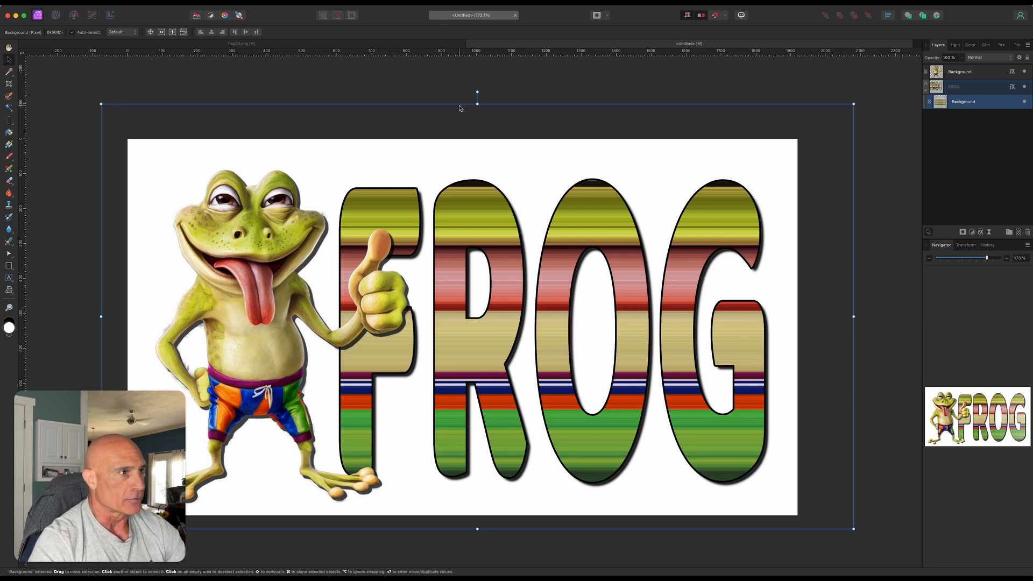
pyautogui.moveTo(478, 105); pyautogui.dragTo(478, 126)
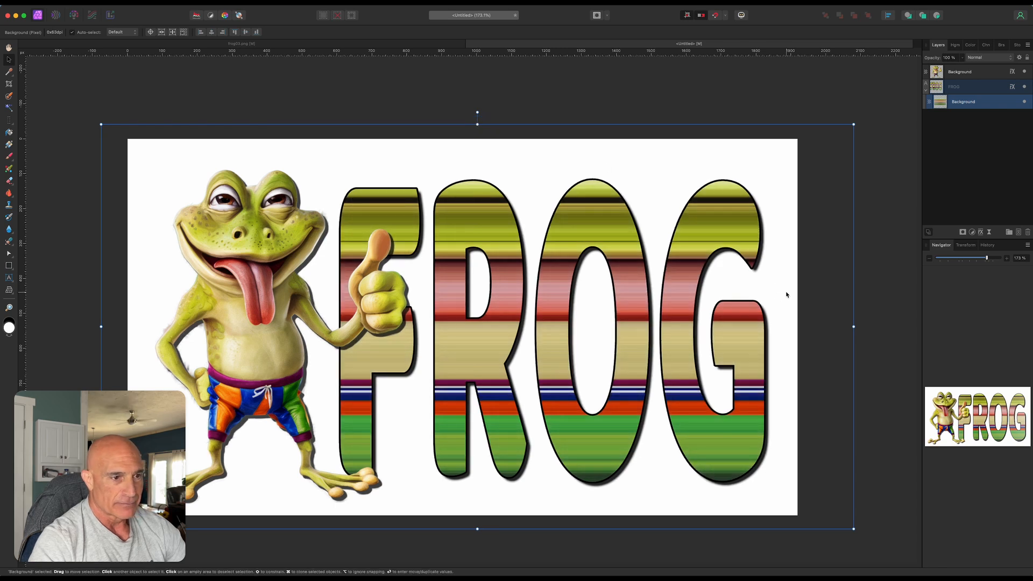
pyautogui.click(891, 274)
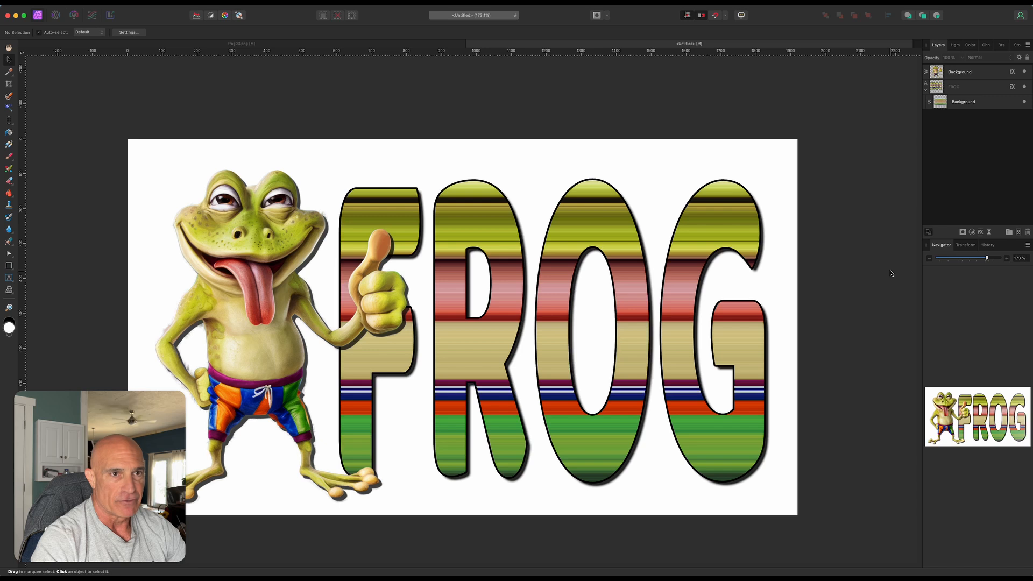
pyautogui.click(926, 92)
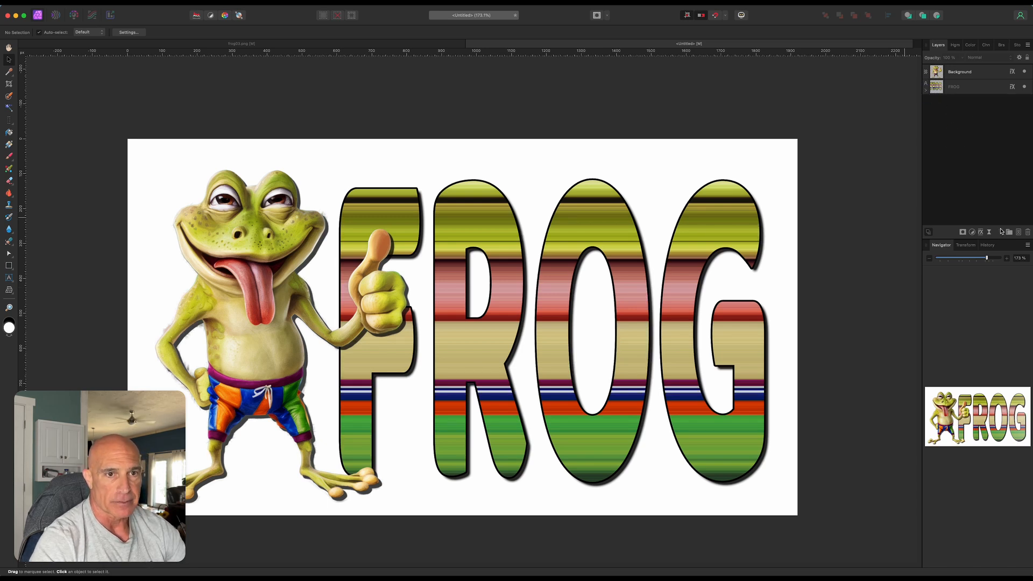
# Step: Add a pixel layer beneath the FROG lettering and fill it with a radial white-to-black gradient from the canvas center past the upper-right corner
pyautogui.click(1018, 233)
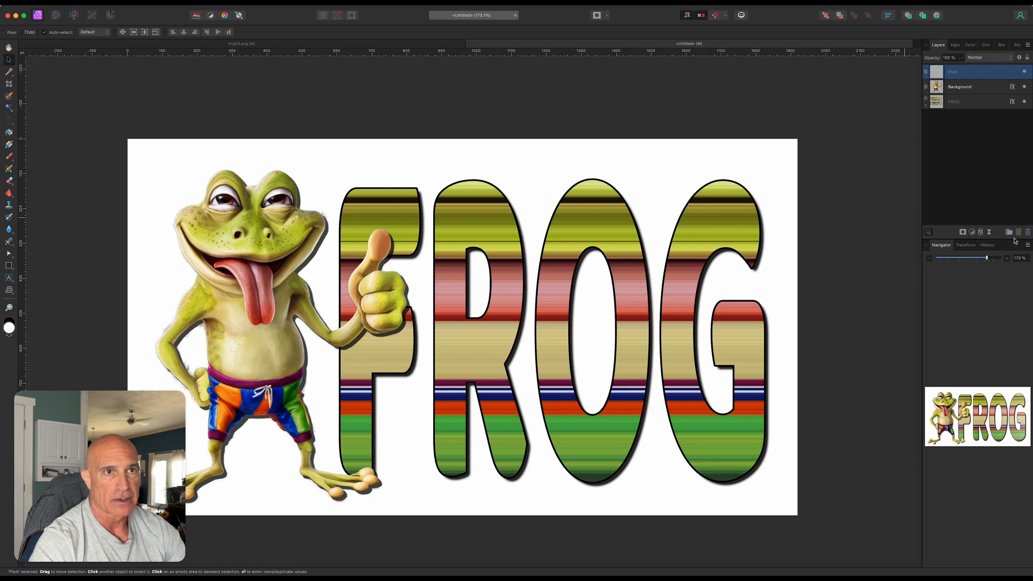
pyautogui.moveTo(989, 75); pyautogui.dragTo(977, 116)
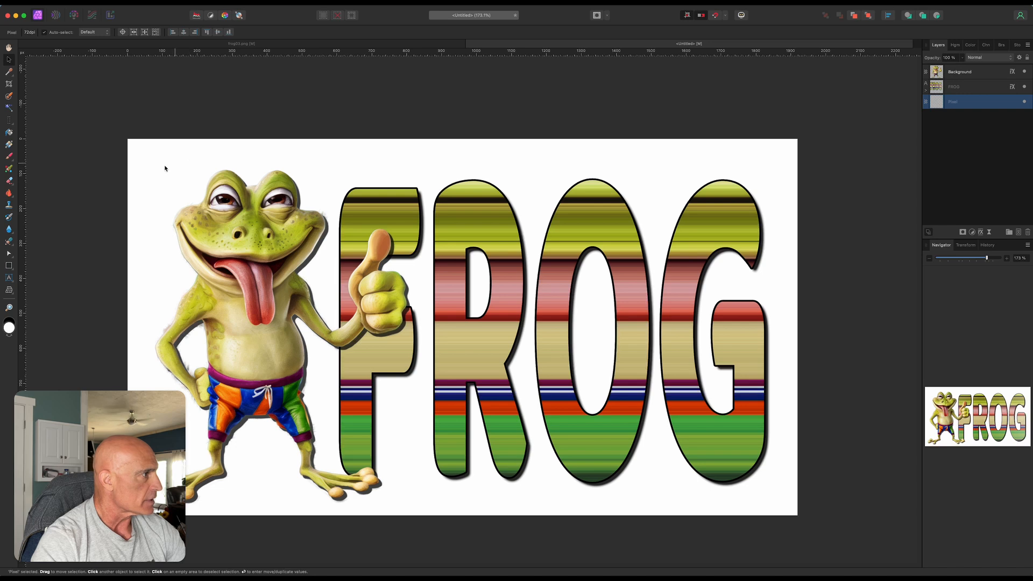
pyautogui.click(9, 145)
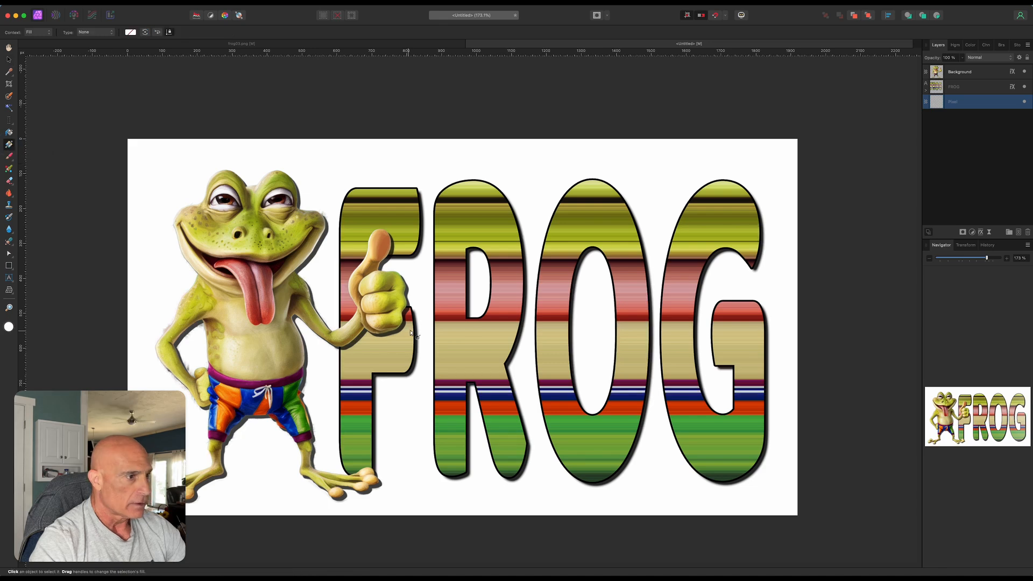
pyautogui.moveTo(473, 328); pyautogui.dragTo(811, 133)
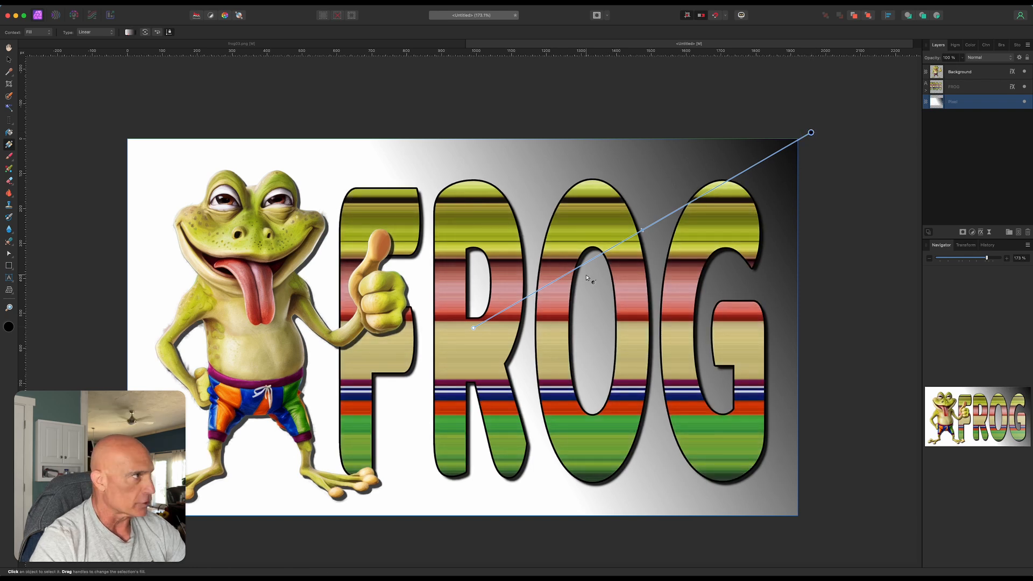
pyautogui.click(87, 33)
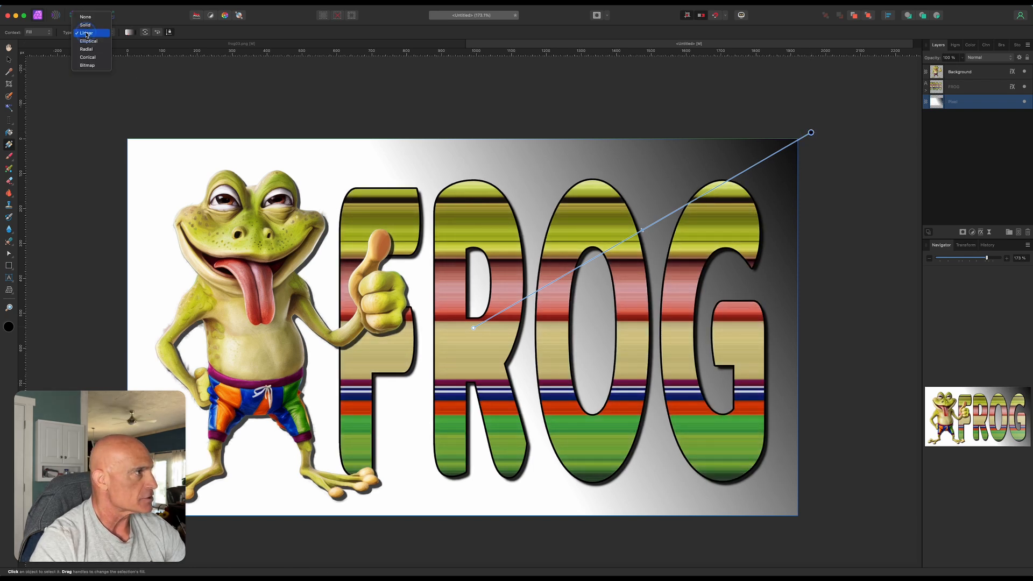
pyautogui.click(91, 50)
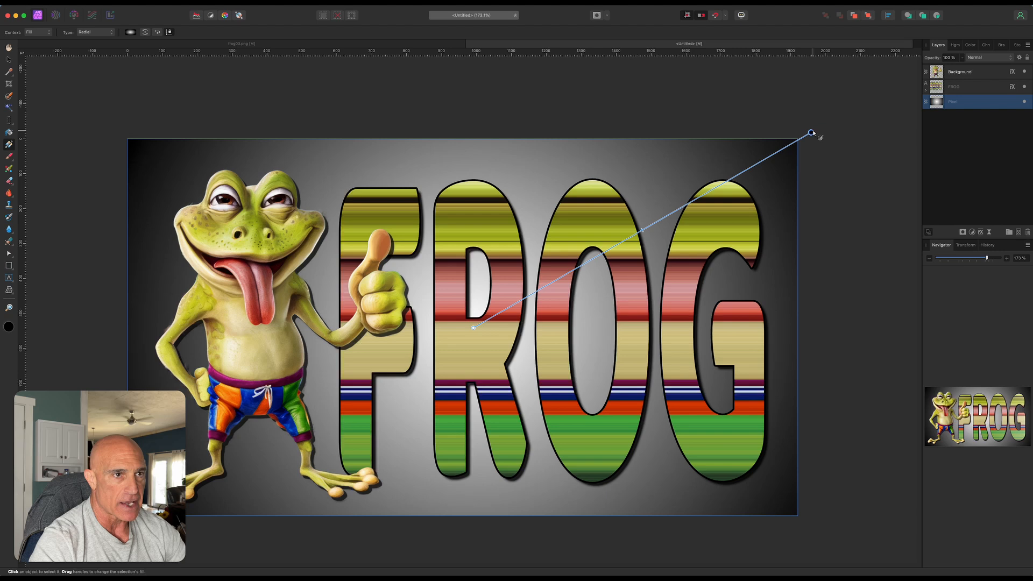
# Step: Recolor the gradient's outer stop to green, RGB 1, 149, 11, and deselect the background gradient layer
pyautogui.click(8, 328)
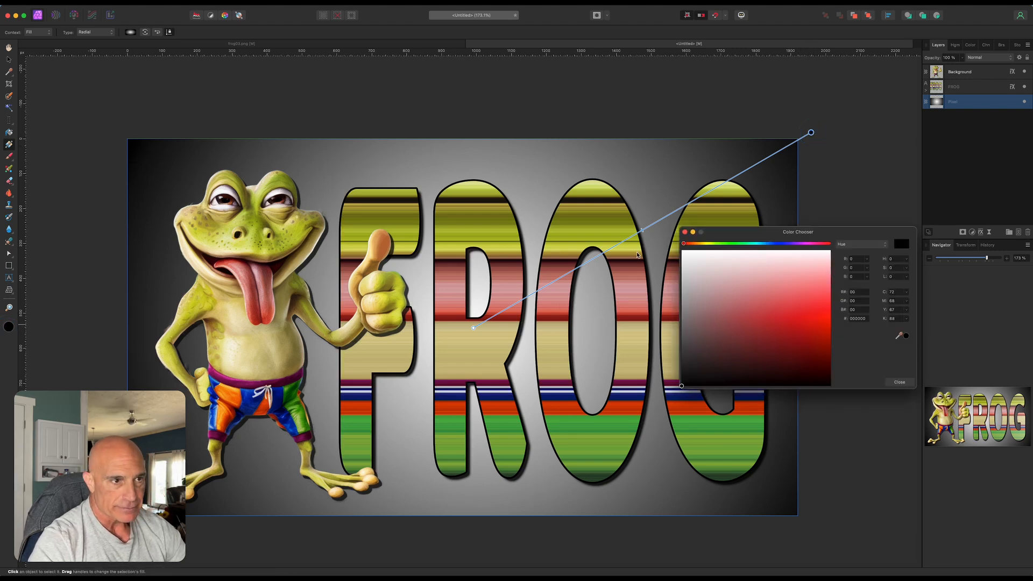
pyautogui.moveTo(738, 246); pyautogui.dragTo(734, 244)
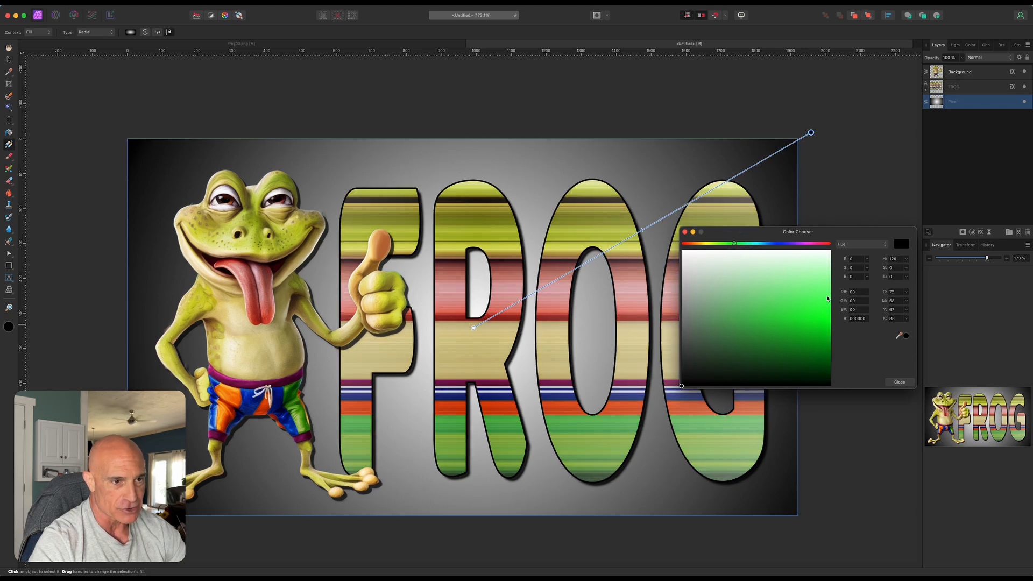
pyautogui.moveTo(818, 330)
pyautogui.mouseDown()
pyautogui.moveTo(830, 331)
pyautogui.moveTo(829, 346)
pyautogui.mouseUp()
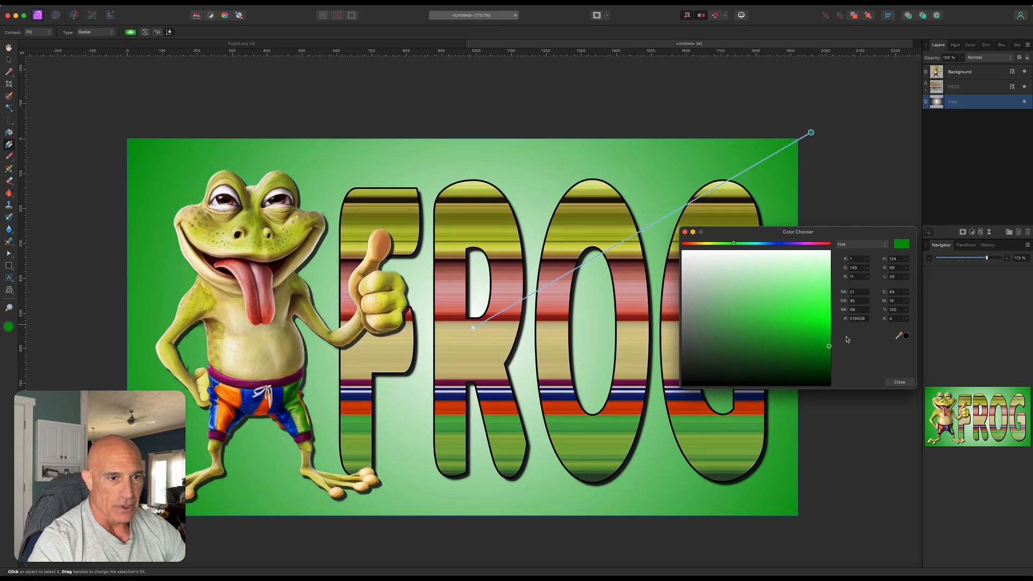
pyautogui.click(898, 382)
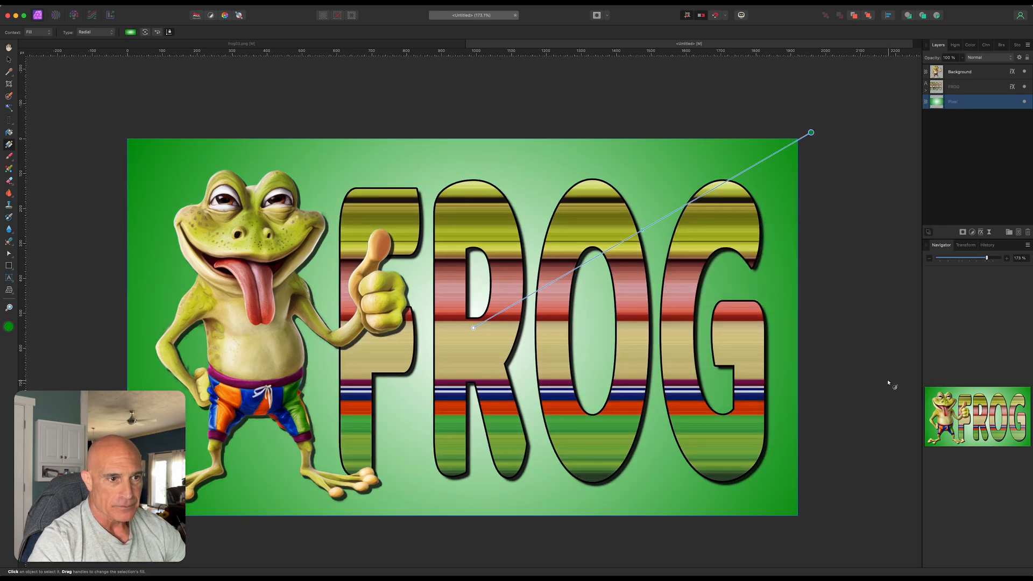
pyautogui.press('v')
pyautogui.click(79, 97)
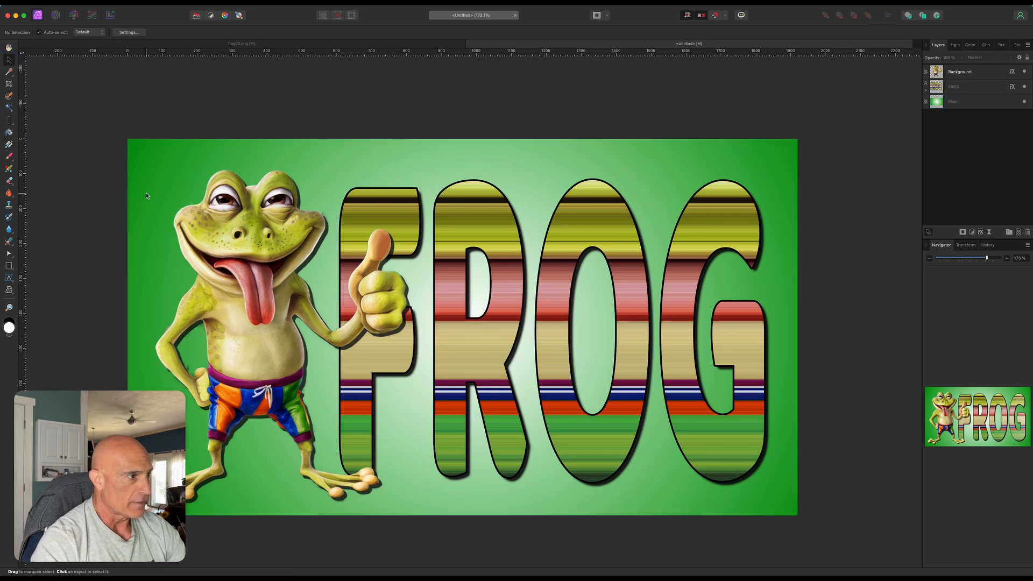